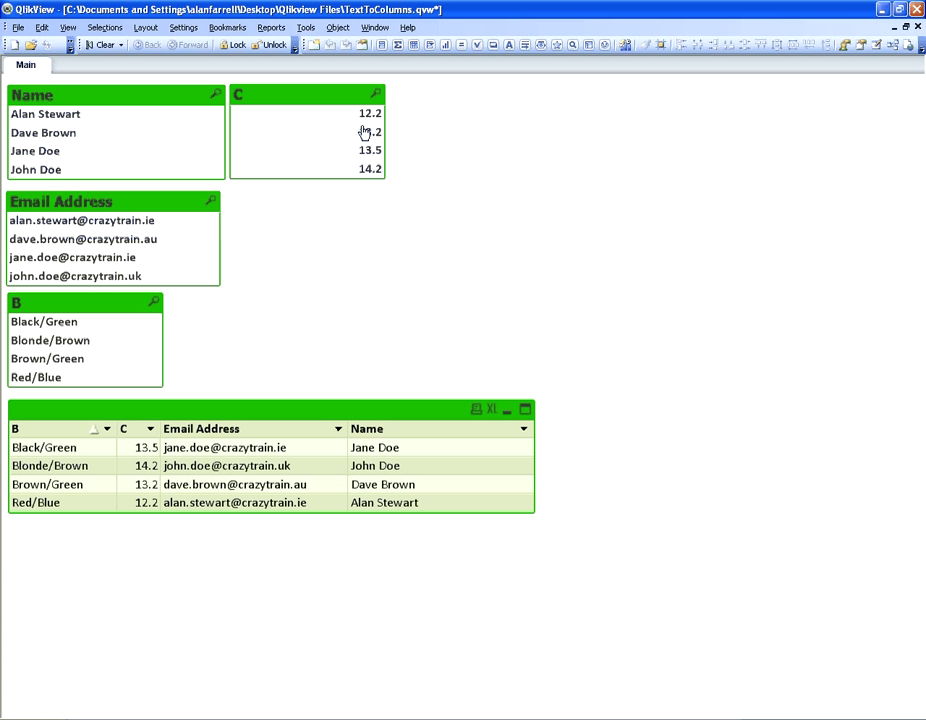
# Step: In the load script, add the line SubField(Name, ' ', -1) as FirstName, directly below the Name field
pyautogui.hotkey('ctrl', 'e')
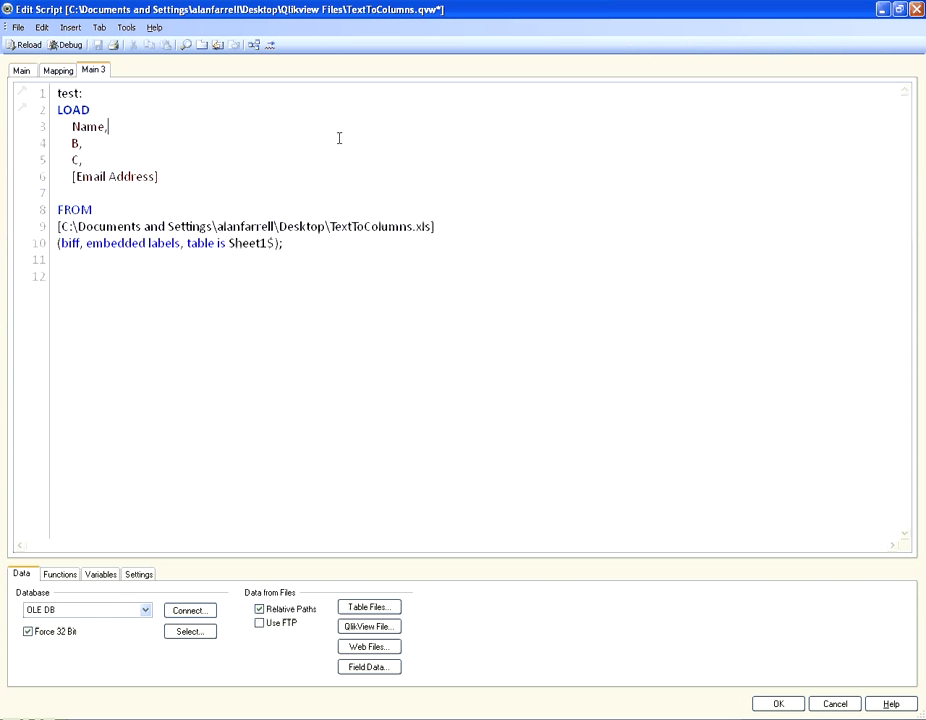
pyautogui.press('Return')
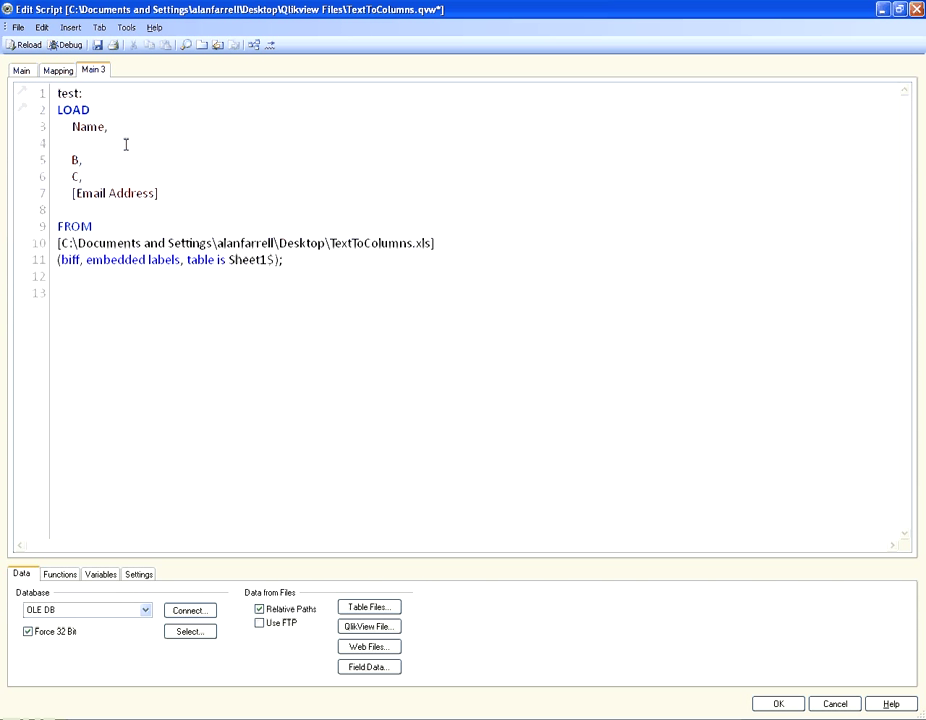
pyautogui.write('subf')
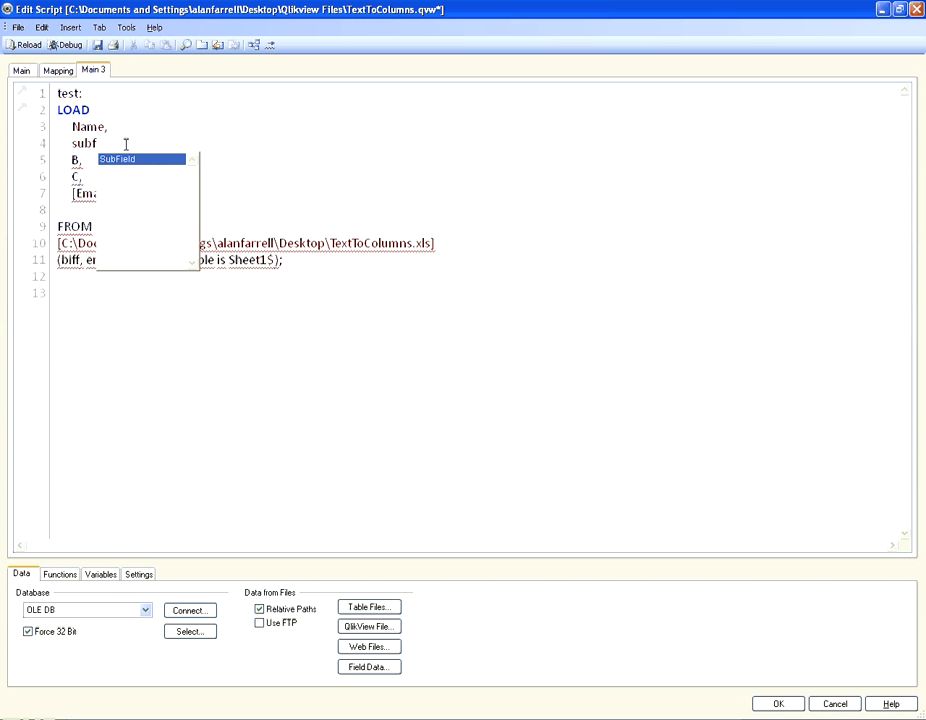
pyautogui.press('Return')
pyautogui.write('(')
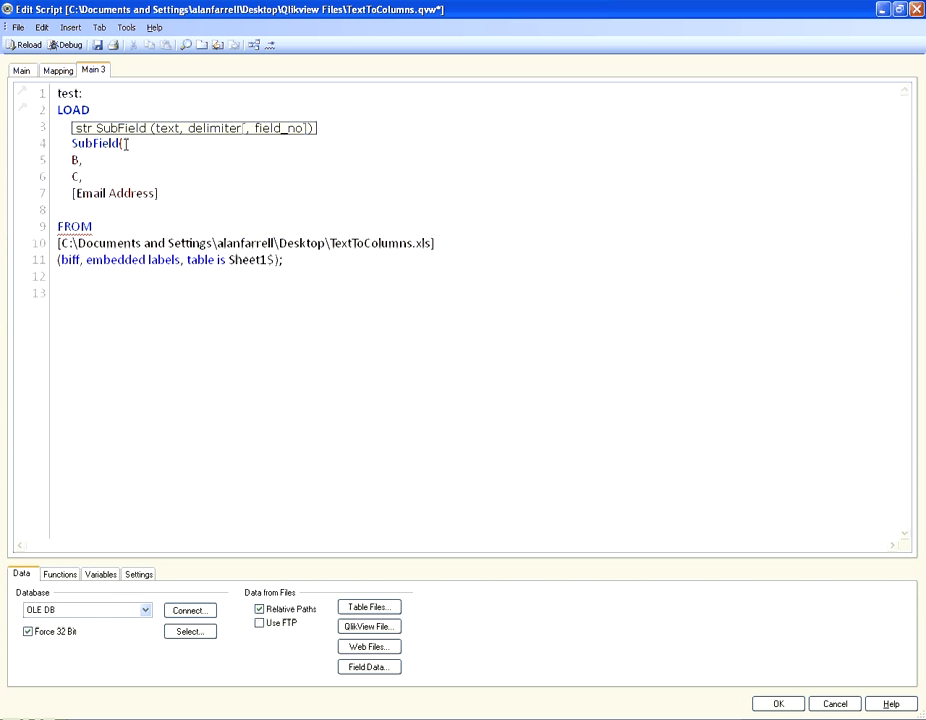
pyautogui.write('Name')
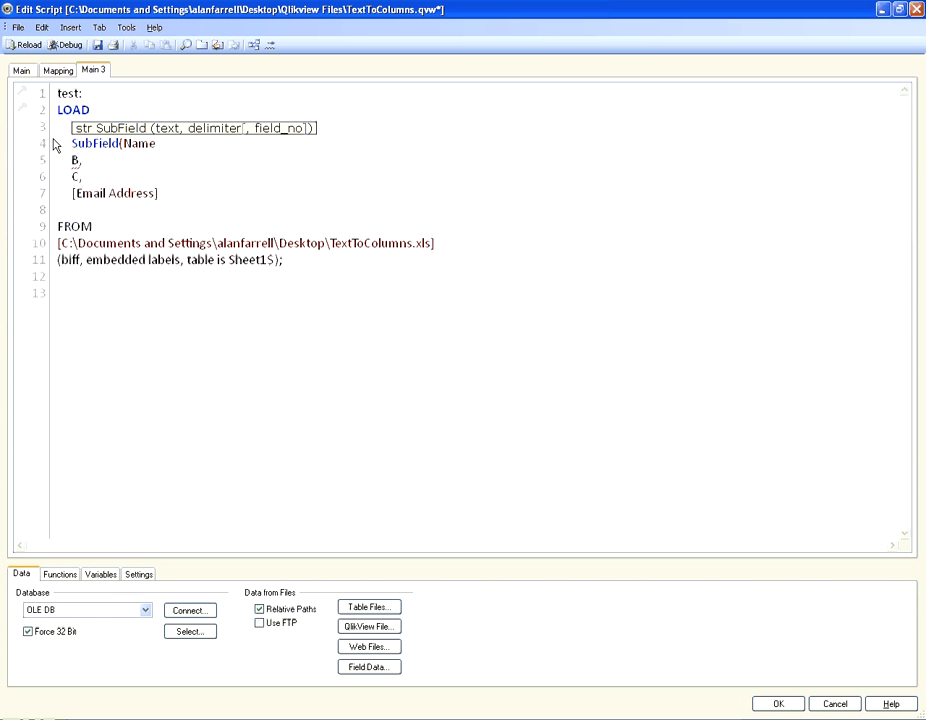
pyautogui.write(',')
pyautogui.click(378, 197)
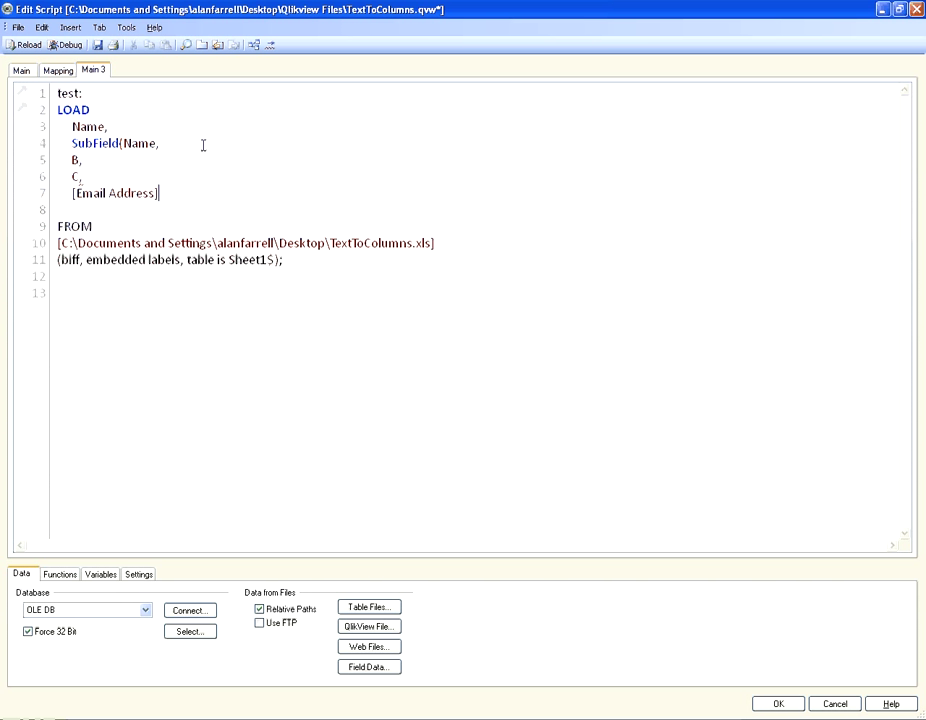
pyautogui.click(201, 145)
pyautogui.write("' ', -1)")
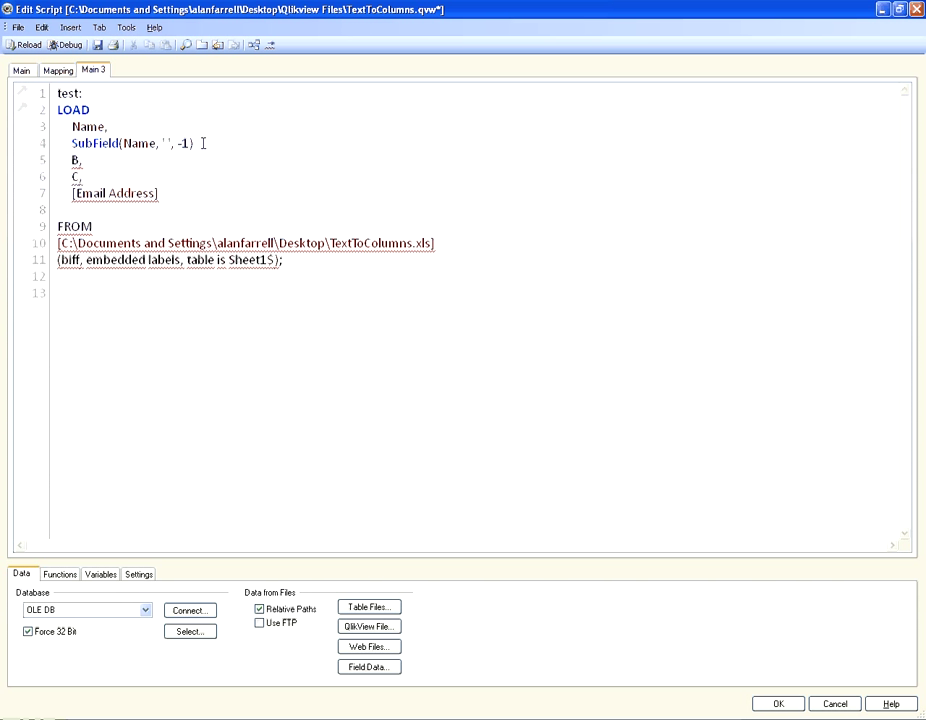
pyautogui.write('as ')
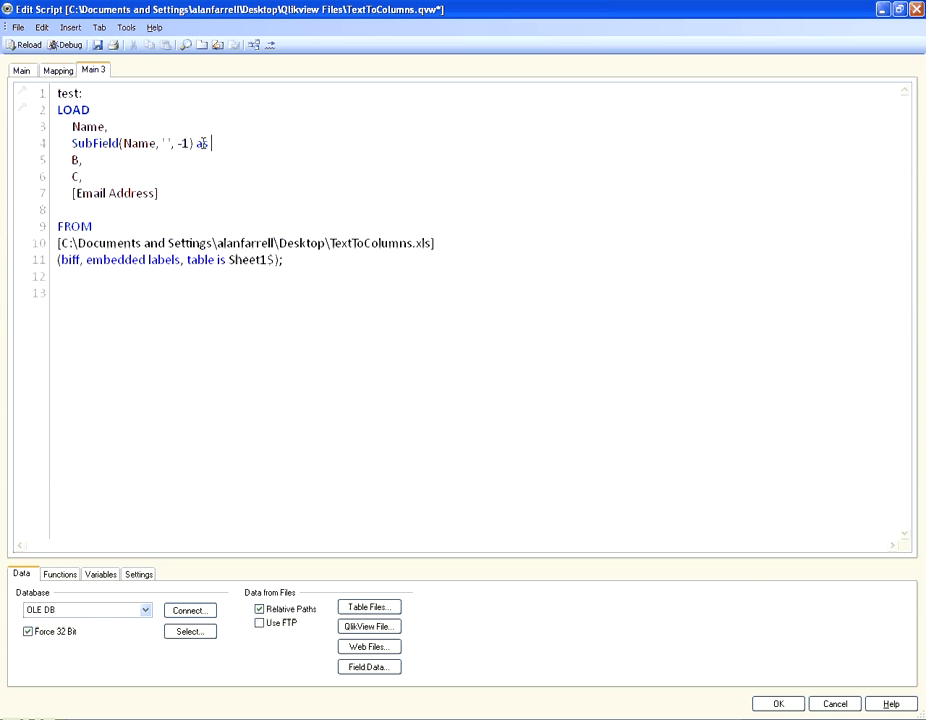
pyautogui.write('First')
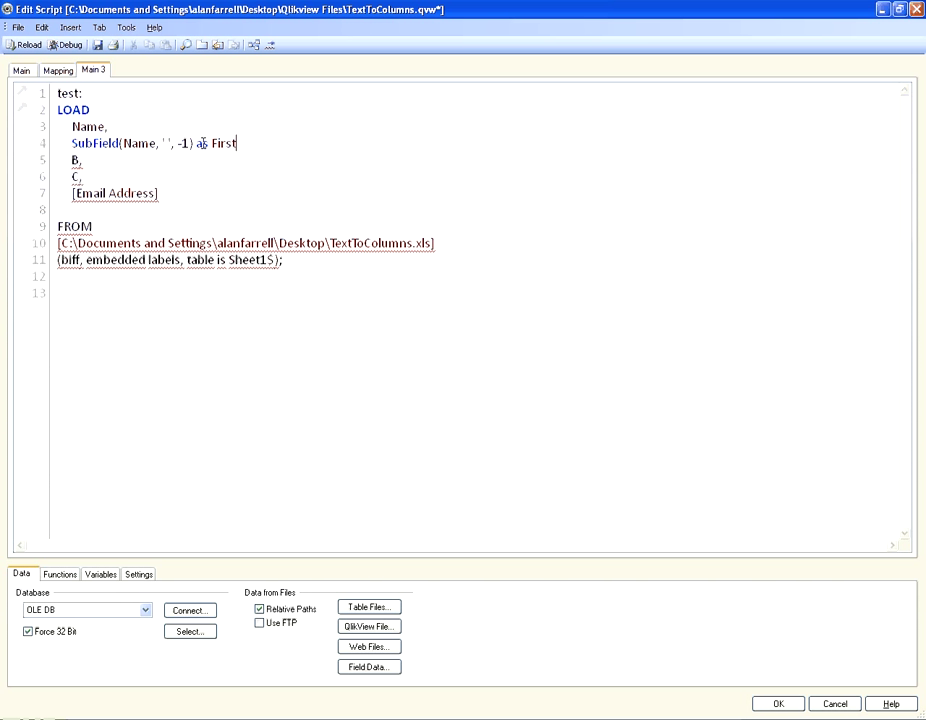
pyautogui.write('Name,')
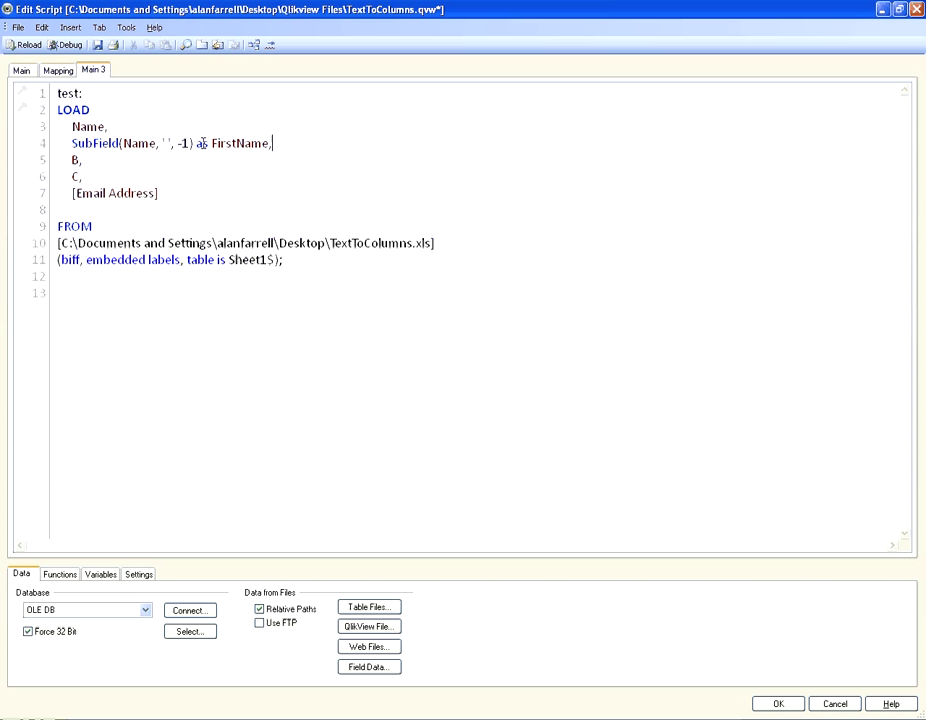
# Step: Reload the script, add a FirstName list box to the sheet and place it beside the C list box
pyautogui.hotkey('ctrl', 'r')
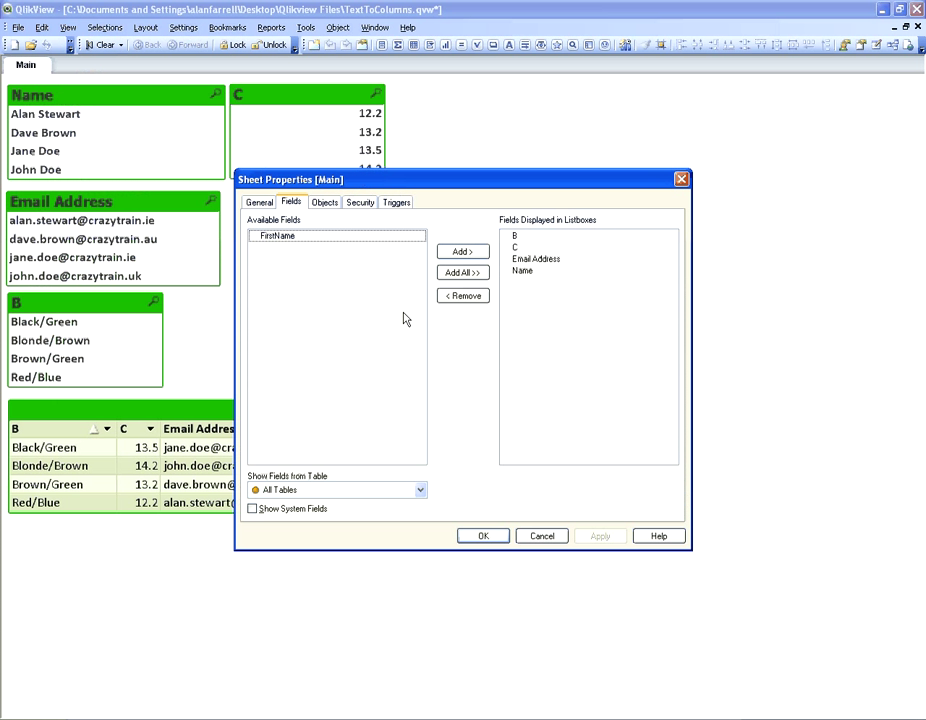
pyautogui.click(351, 237)
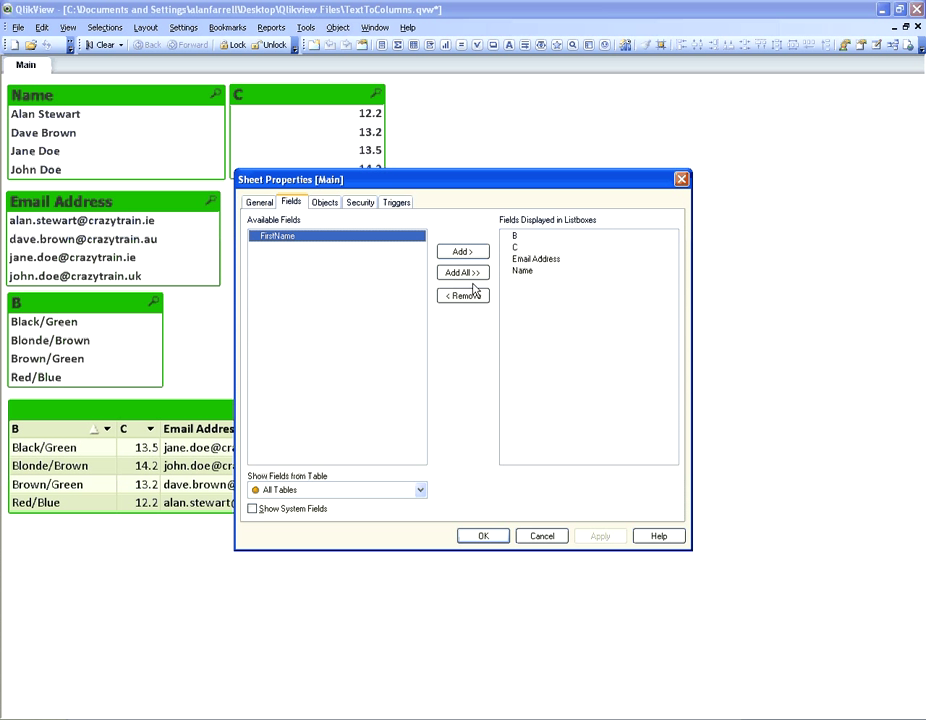
pyautogui.click(461, 252)
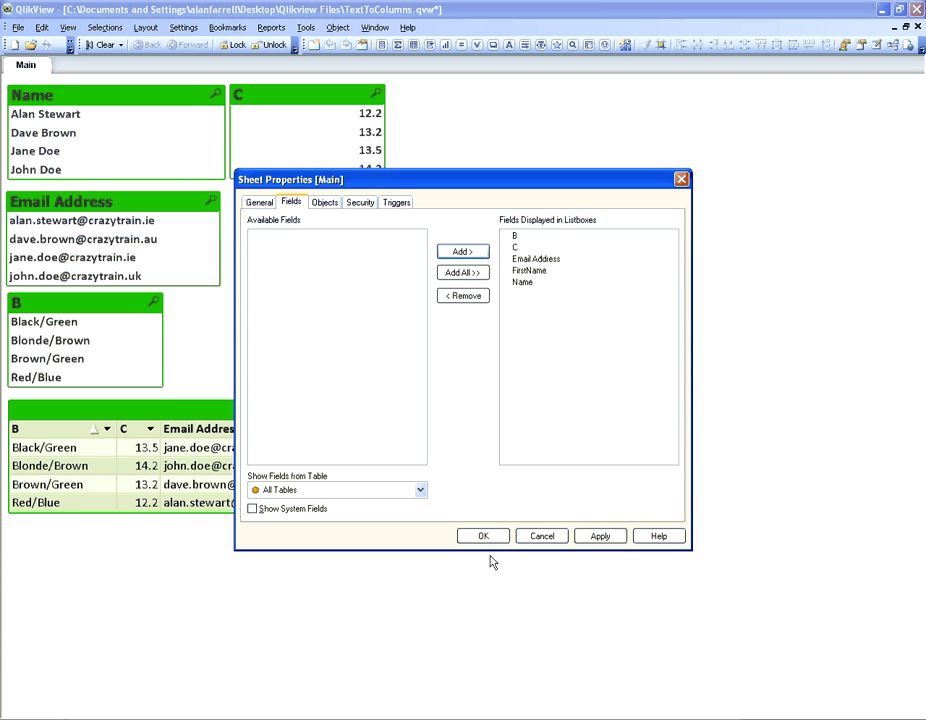
pyautogui.click(482, 536)
pyautogui.moveTo(198, 210); pyautogui.dragTo(459, 98)
pyautogui.rightClick(459, 97)
pyautogui.click(503, 104)
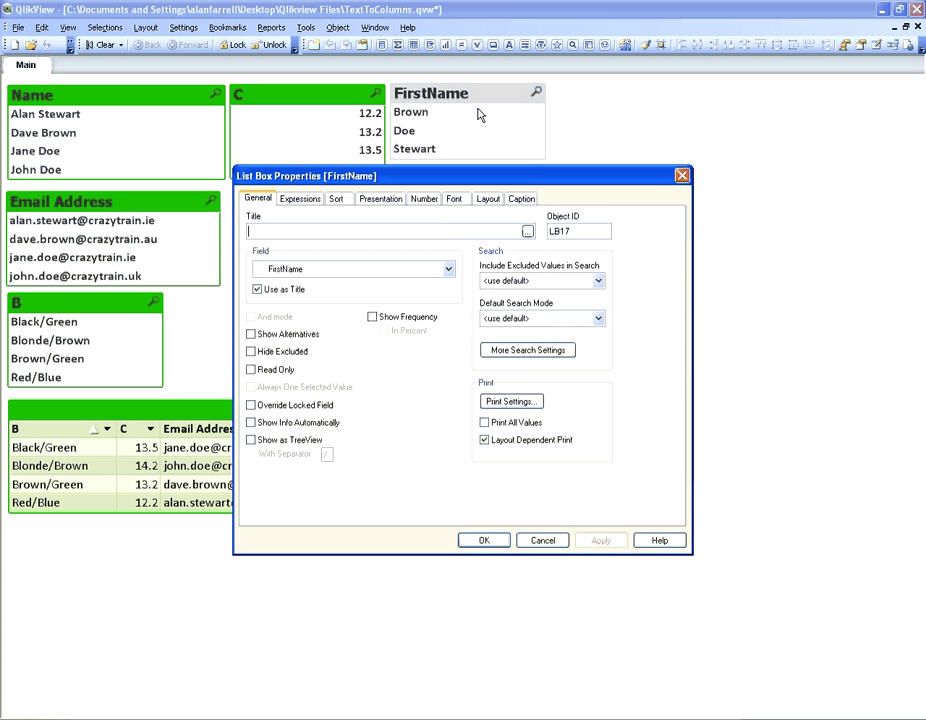
pyautogui.click(483, 540)
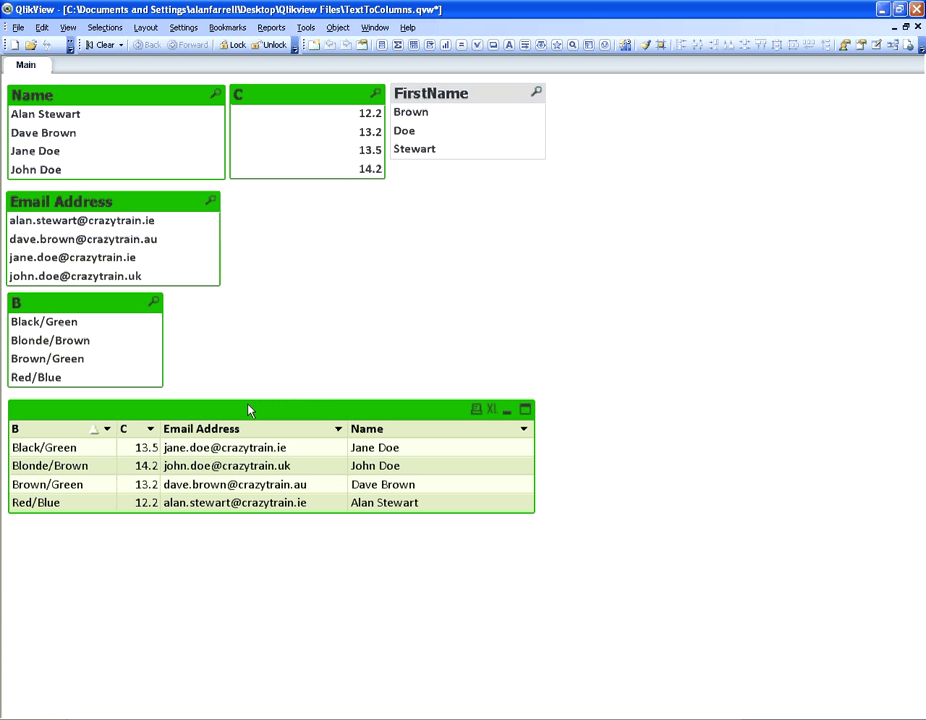
# Step: Change the field number in the FirstName SubField expression to 1 and reload the script
pyautogui.hotkey('ctrl', 'e')
pyautogui.click(188, 141)
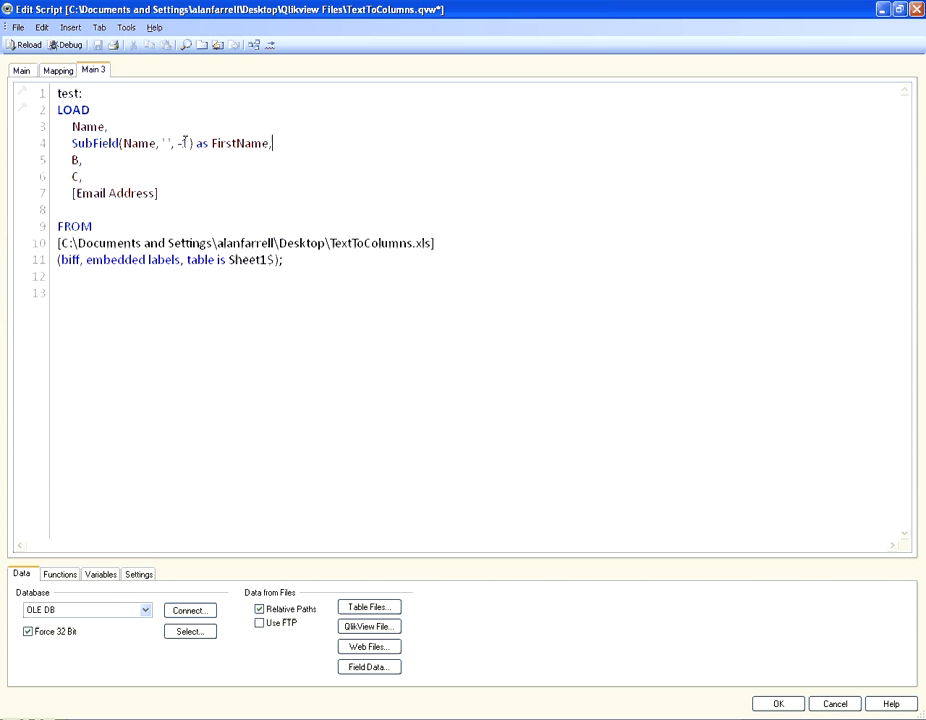
pyautogui.press('Left')
pyautogui.press('BackSpace')
pyautogui.hotkey('ctrl', 'r')
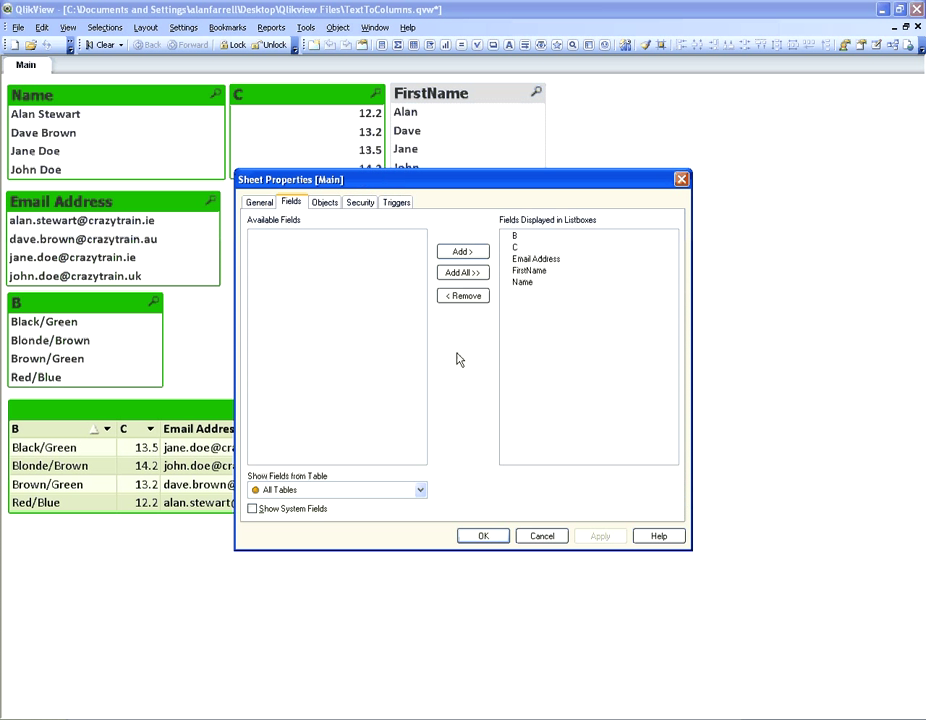
pyautogui.click(483, 536)
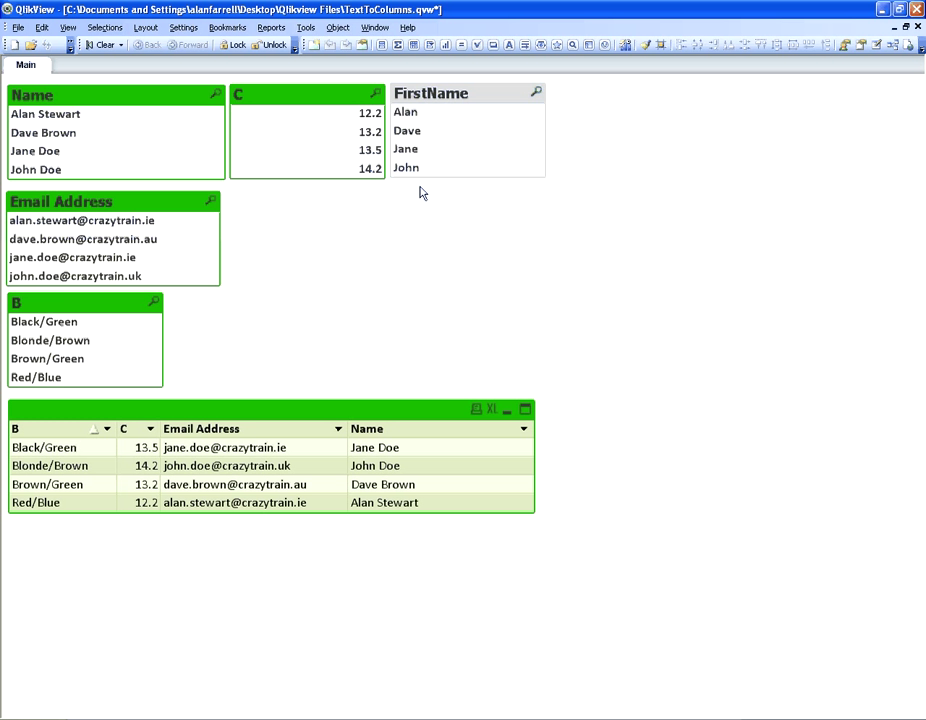
# Step: Duplicate the FirstName SubField line in the load script onto a new line directly below it
pyautogui.hotkey('ctrl', 'e')
pyautogui.moveTo(268, 143); pyautogui.dragTo(66, 145)
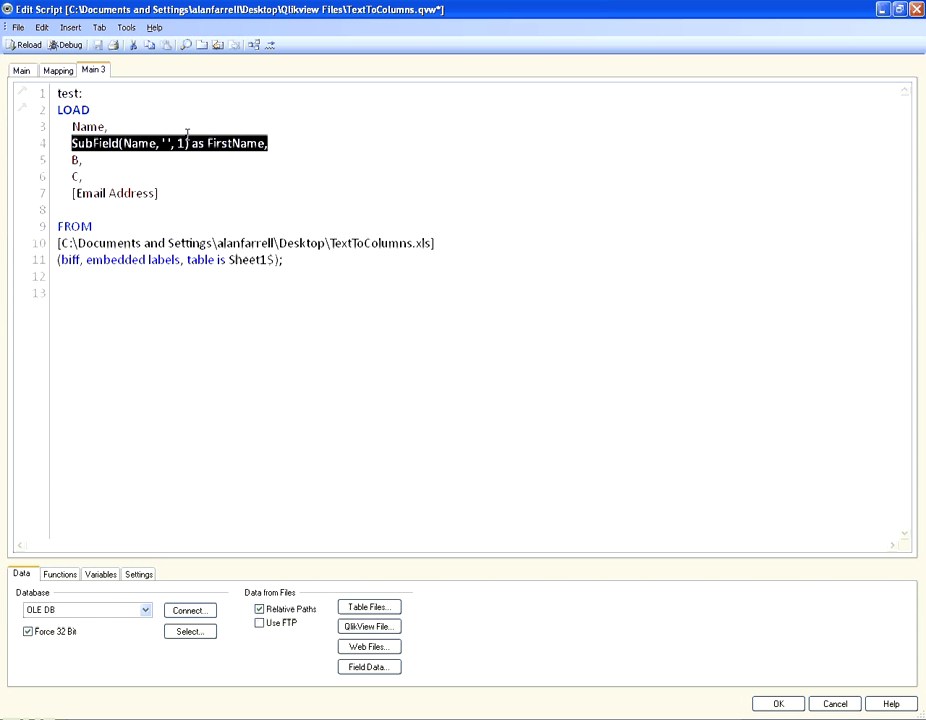
pyautogui.hotkey('ctrl', 'c')
pyautogui.click(279, 144)
pyautogui.press('Return')
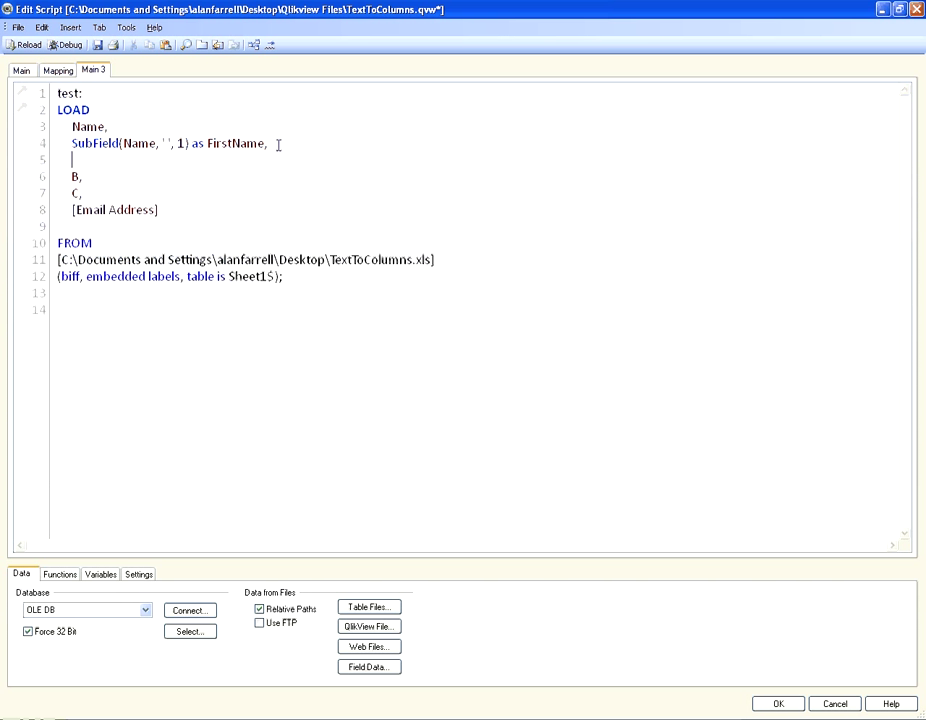
pyautogui.hotkey('ctrl', 'v')
# Step: Rename the alias of the duplicated SubField line to SurName
pyautogui.moveTo(231, 167); pyautogui.dragTo(206, 167)
pyautogui.write('Surname')
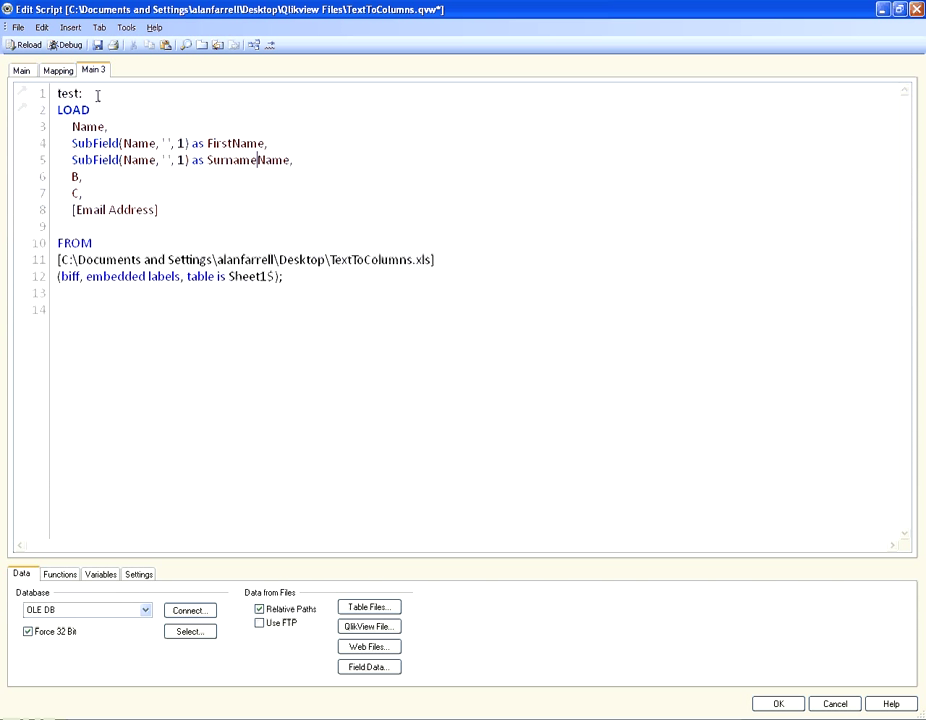
pyautogui.press('BackSpace')
pyautogui.press('BackSpace')
pyautogui.press('BackSpace')
pyautogui.press('BackSpace')
# Step: Set the field number in the SurName SubField expression to -1
pyautogui.press('Left')
pyautogui.press('Left')
pyautogui.press('Left')
pyautogui.press('Left')
pyautogui.press('Left')
pyautogui.press('Left')
pyautogui.press('Left')
pyautogui.press('Left')
pyautogui.press('Left')
pyautogui.write('-')
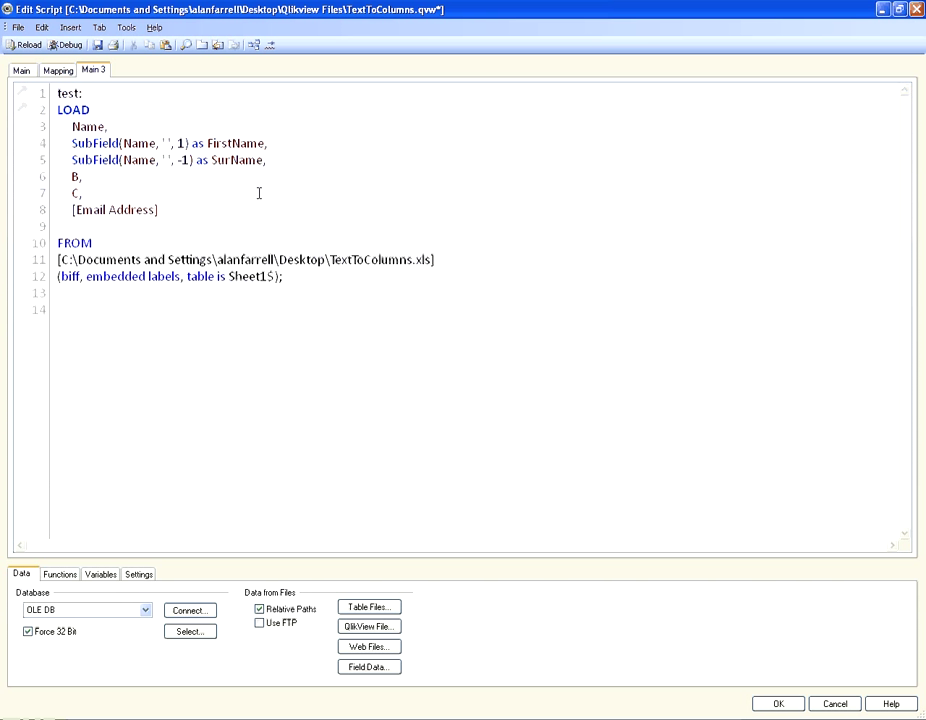
# Step: Reload the script, add a SurName list box to the sheet and place it beside the FirstName list box
pyautogui.hotkey('ctrl', 'r')
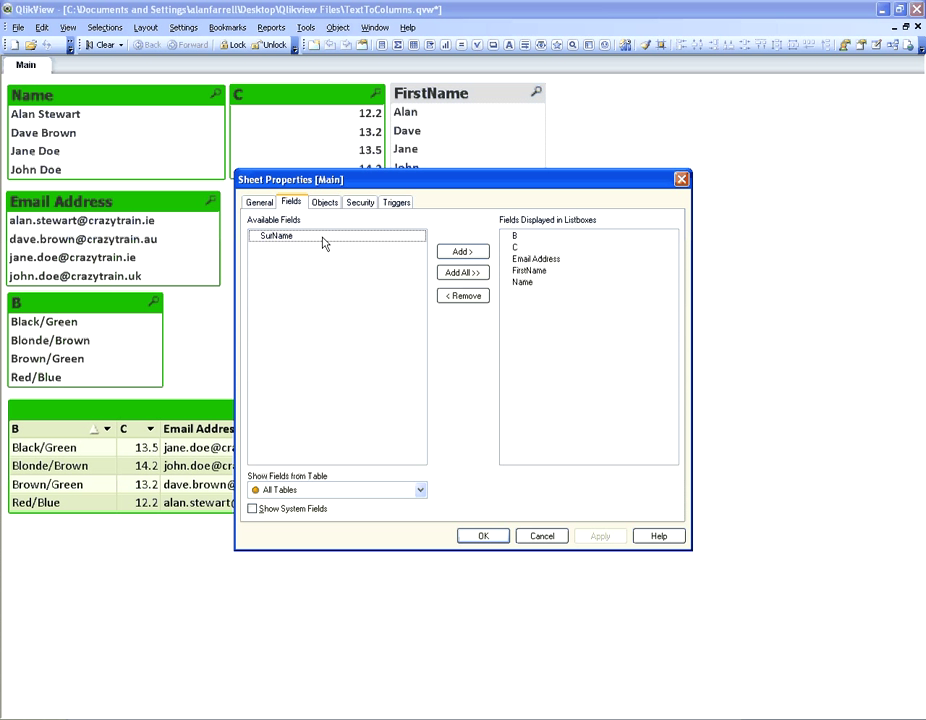
pyautogui.click(382, 240)
pyautogui.click(466, 256)
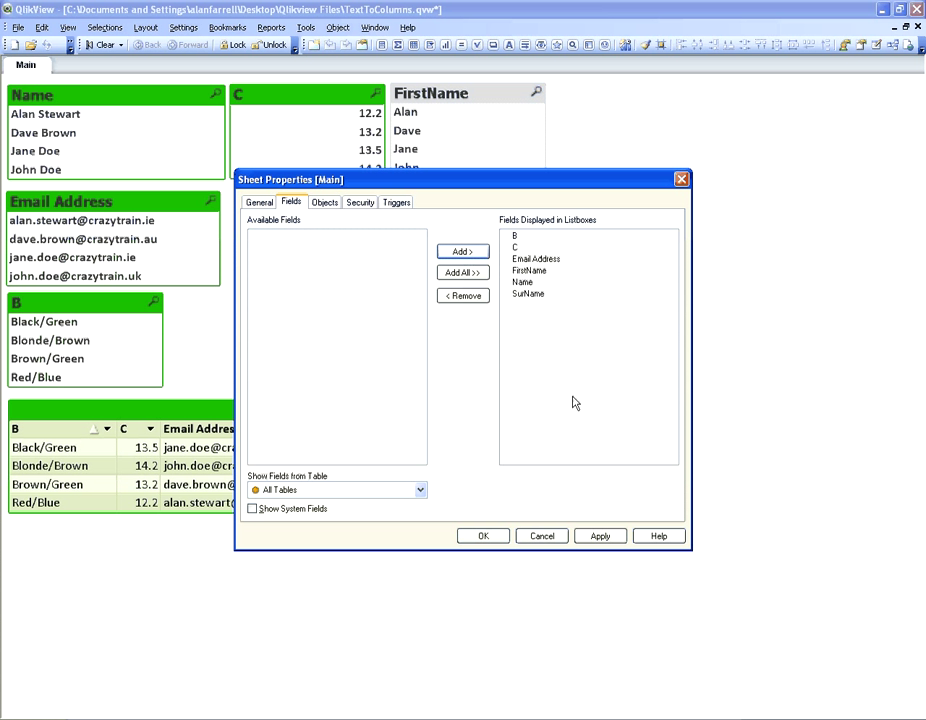
pyautogui.click(480, 537)
pyautogui.moveTo(240, 236); pyautogui.dragTo(626, 93)
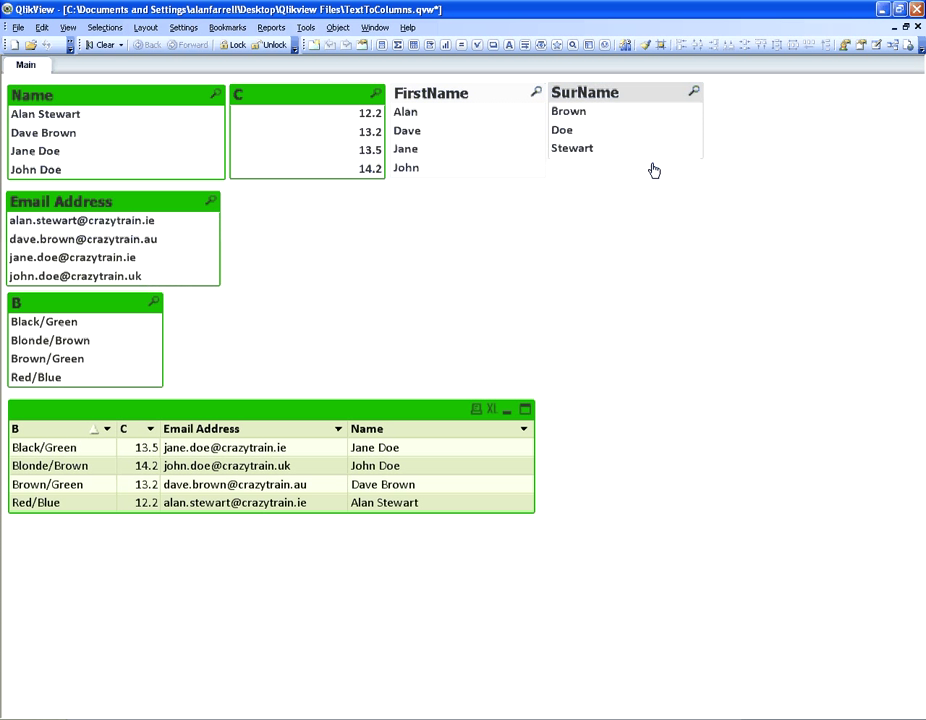
# Step: Test filtering by selecting the first value in the SurName list box, and clear the selection
pyautogui.click(604, 112)
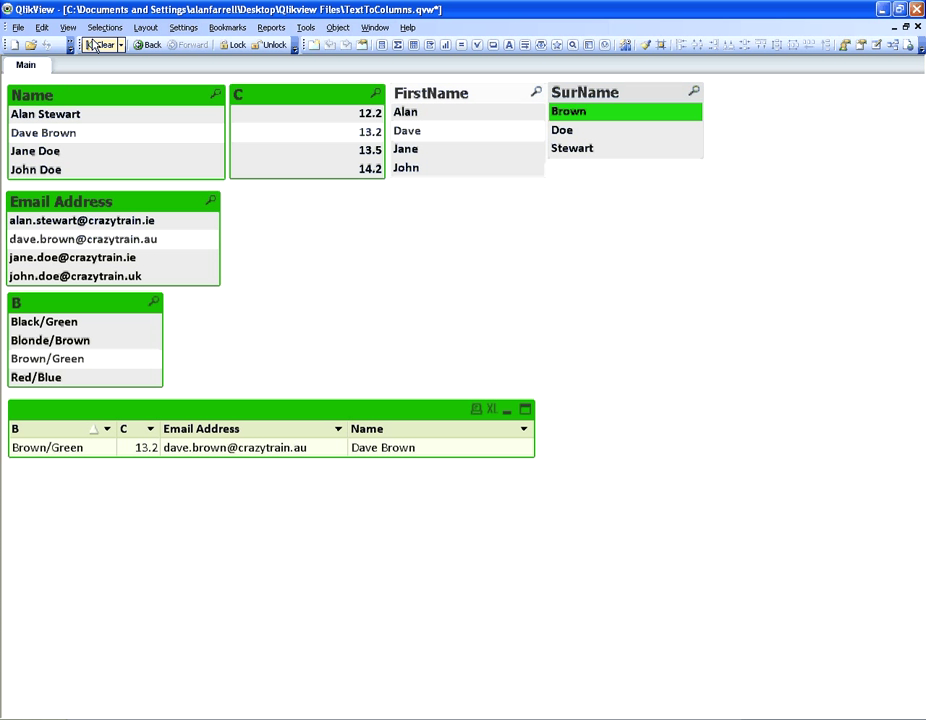
pyautogui.click(102, 45)
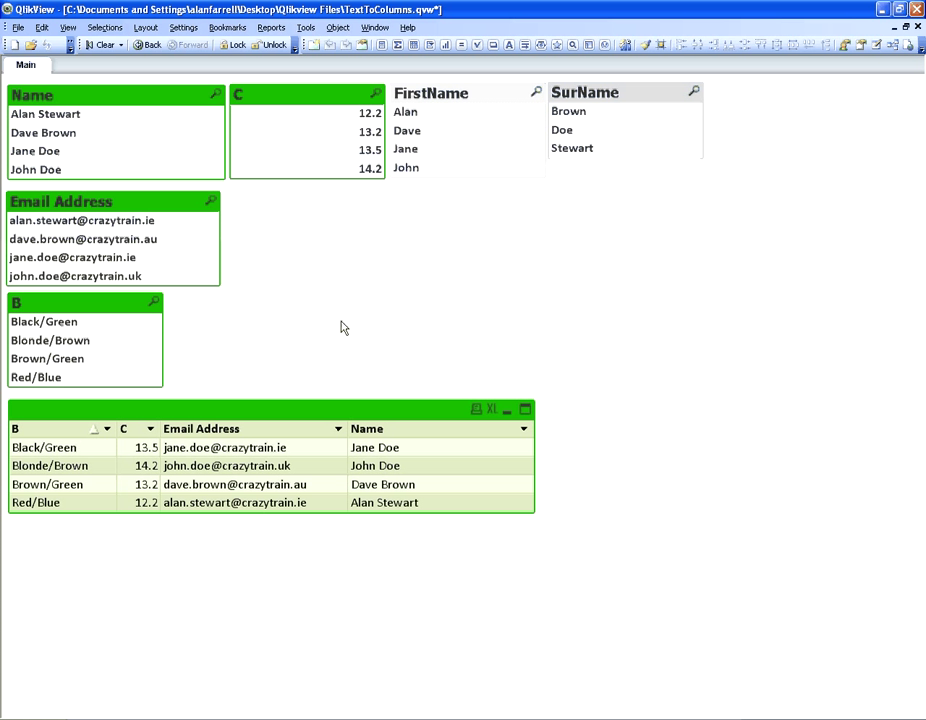
# Step: Insert two copies of the FirstName SubField line below the B field in the load script
pyautogui.hotkey('ctrl', 'e')
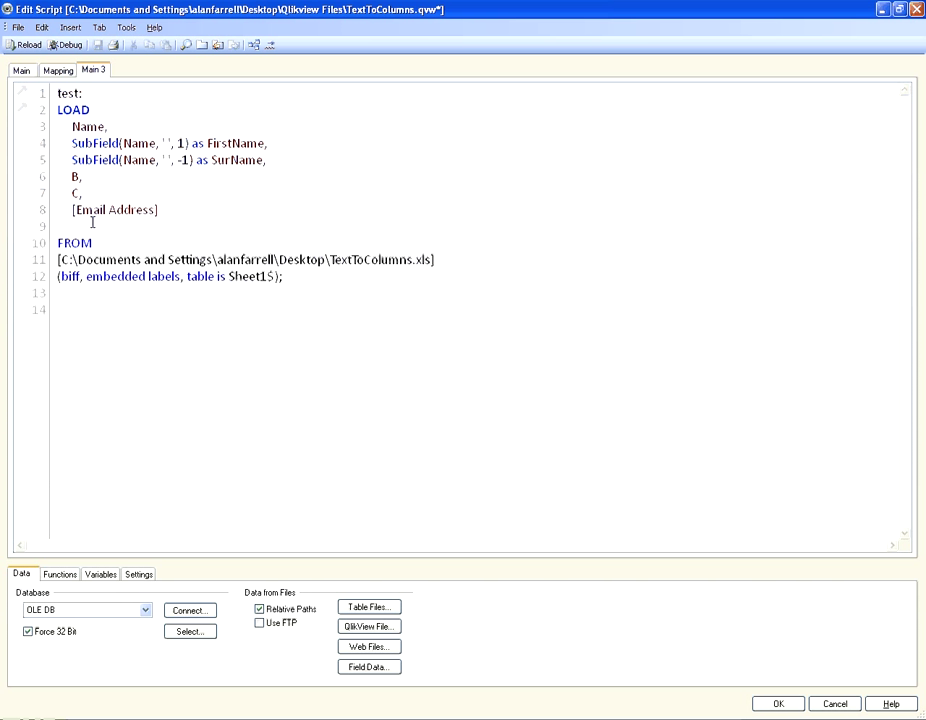
pyautogui.press('Return')
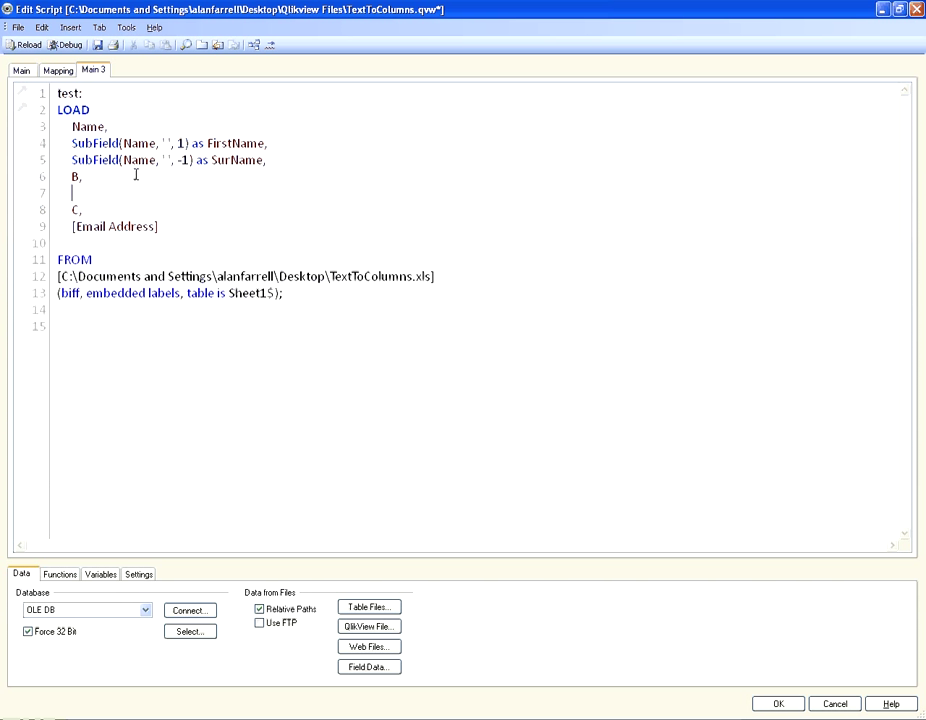
pyautogui.moveTo(268, 136); pyautogui.dragTo(67, 143)
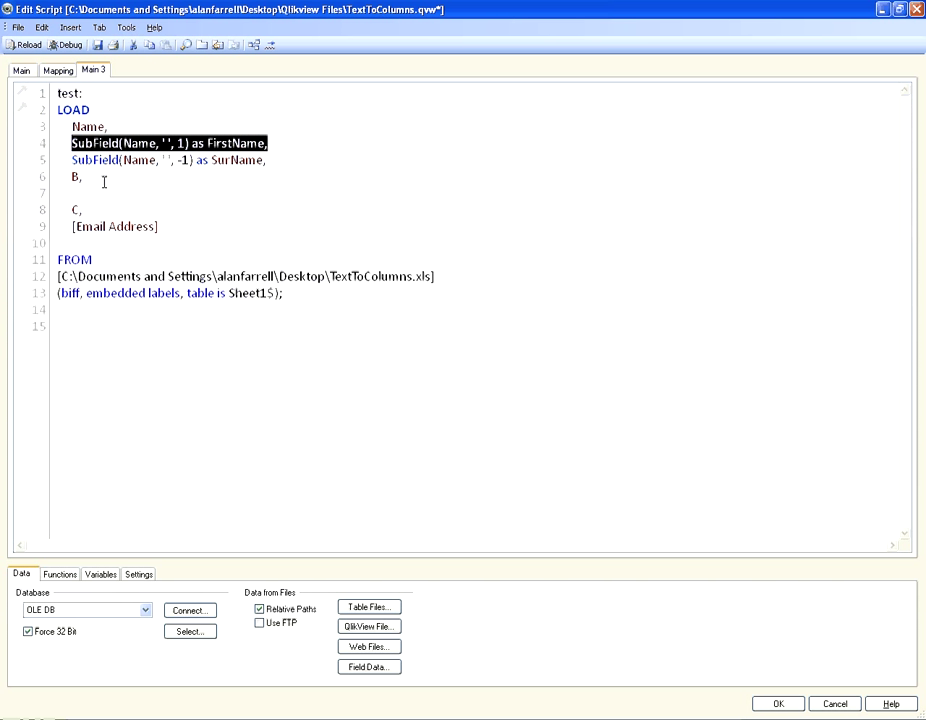
pyautogui.click(88, 177)
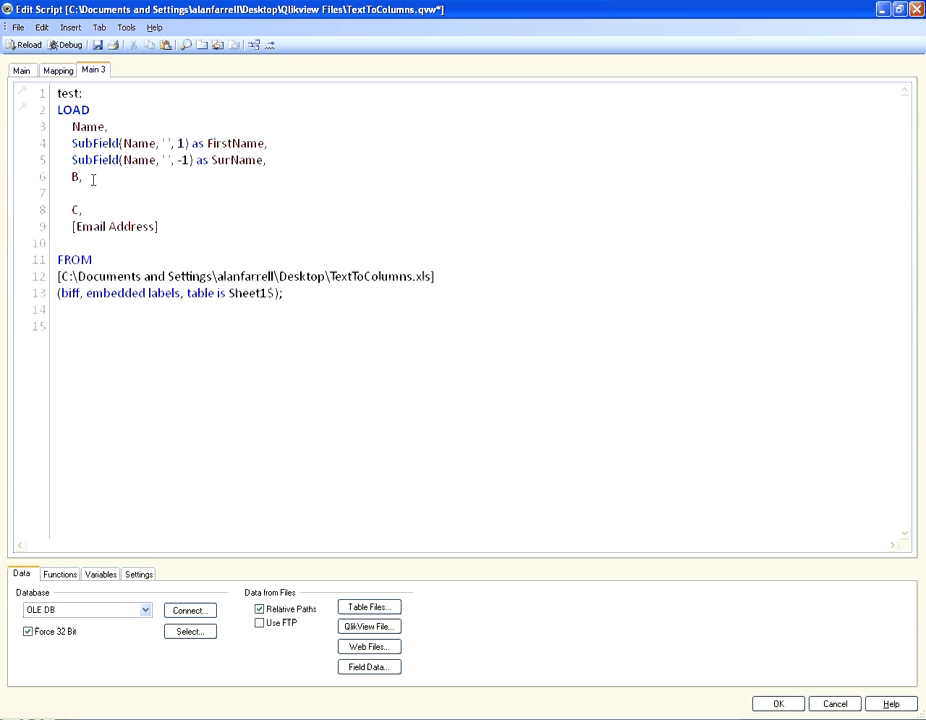
pyautogui.press('Down')
pyautogui.hotkey('ctrl', 'v')
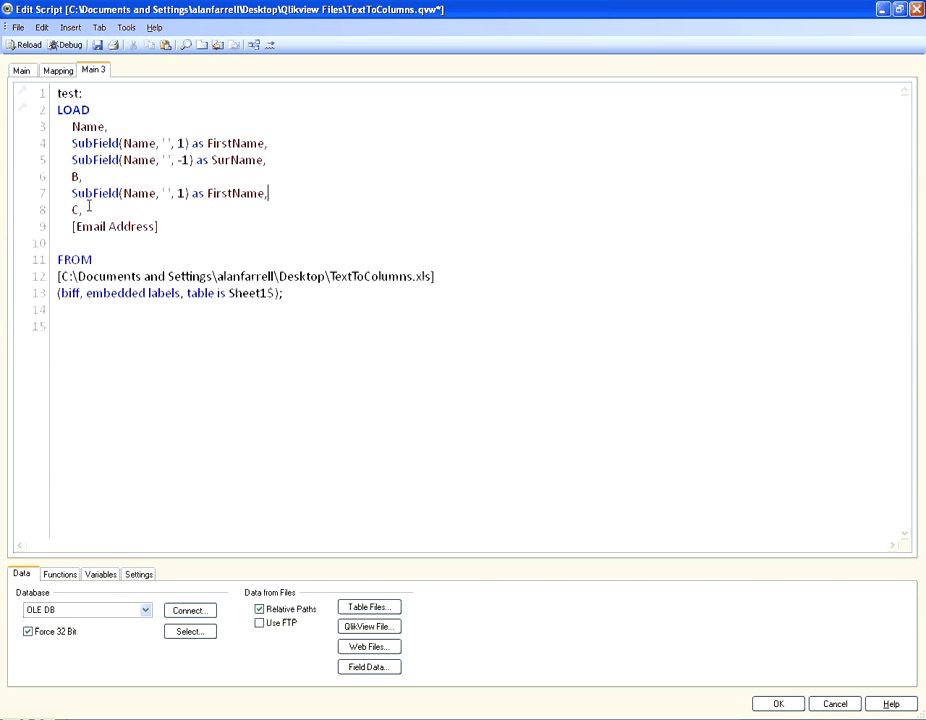
pyautogui.press('Return')
pyautogui.hotkey('ctrl', 'v')
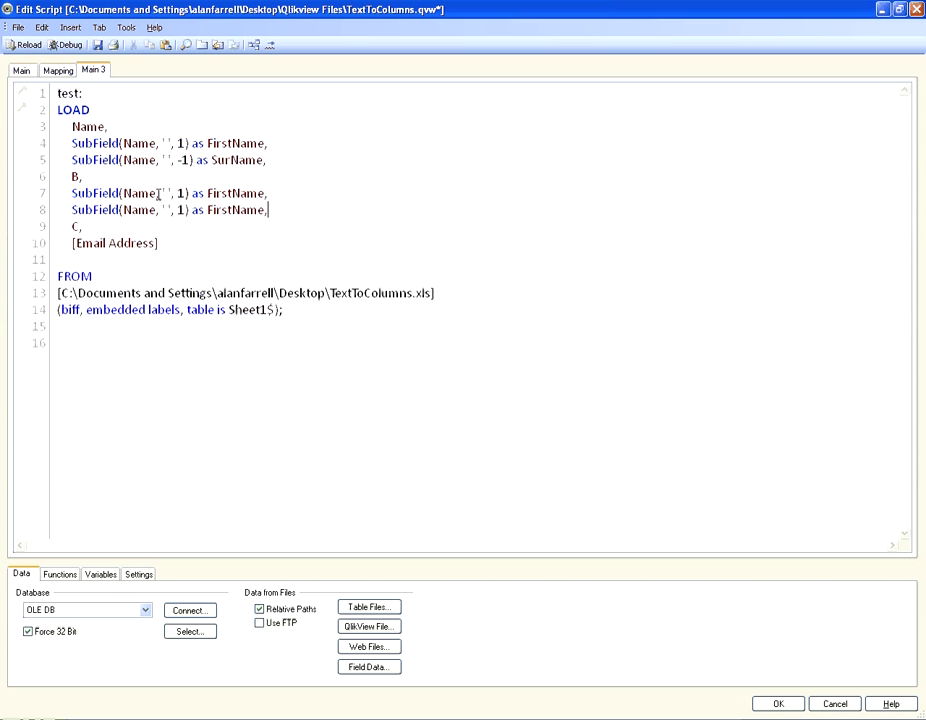
# Step: Replace the source field Name with B in both SubField lines below the B field
pyautogui.doubleClick(148, 193)
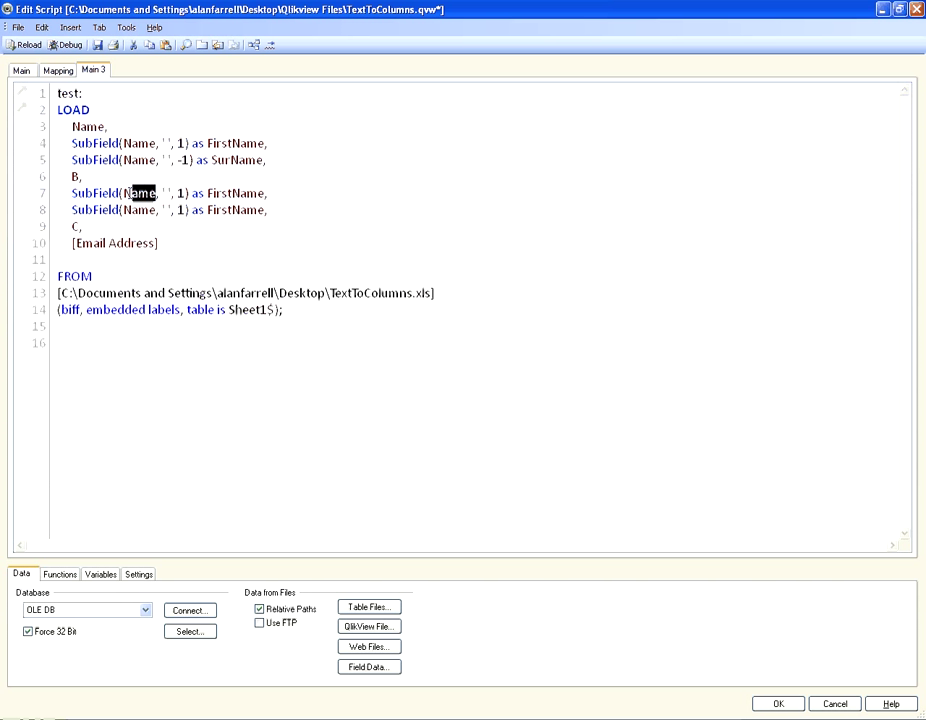
pyautogui.write('B')
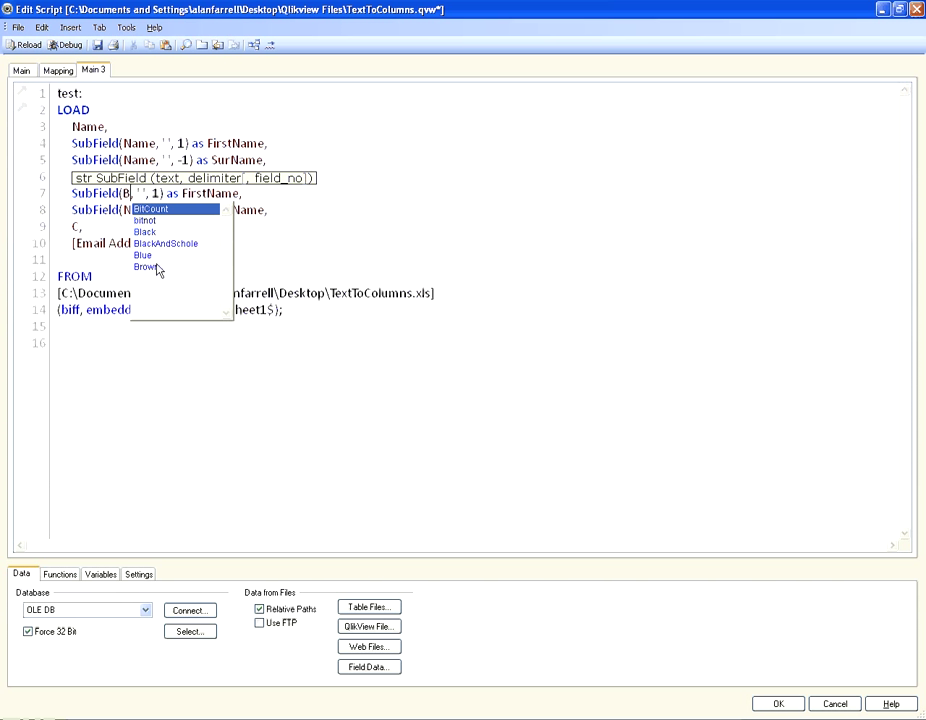
pyautogui.press('Escape')
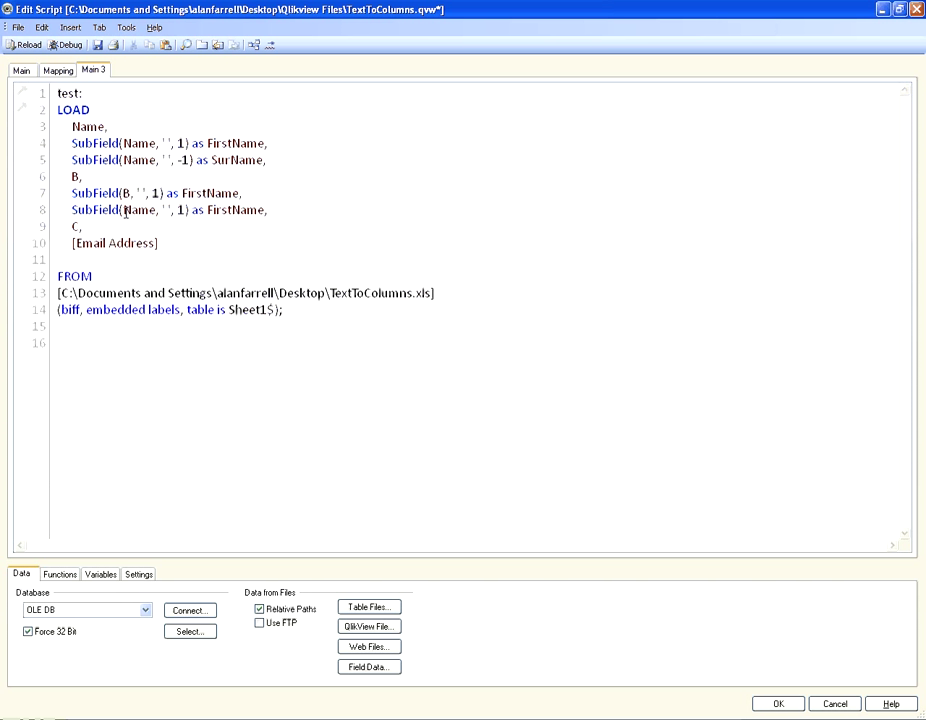
pyautogui.doubleClick(156, 209)
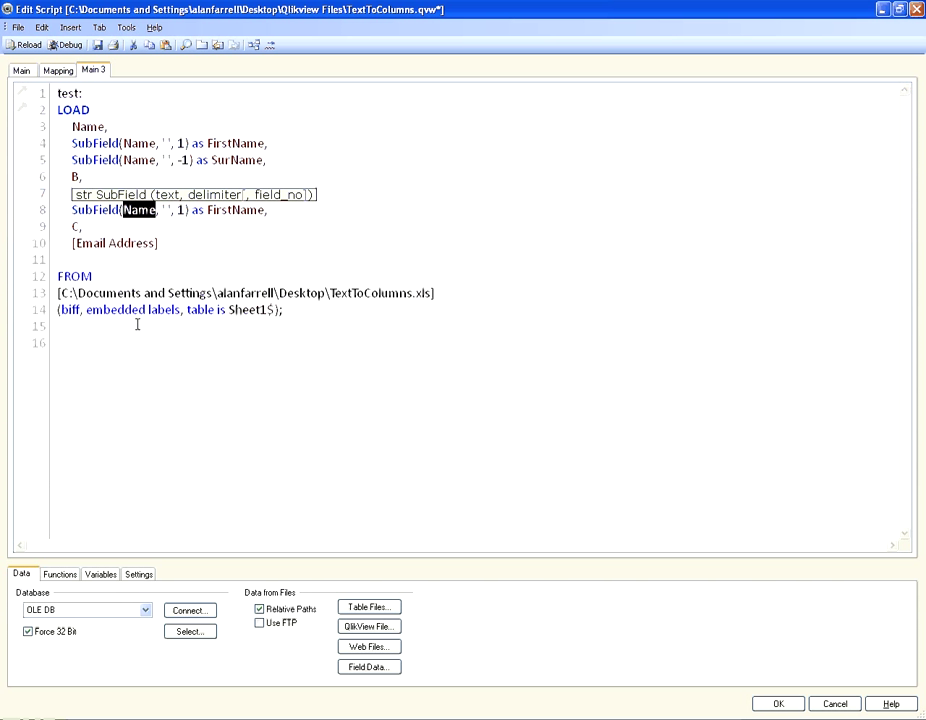
pyautogui.write('B')
pyautogui.press('Escape')
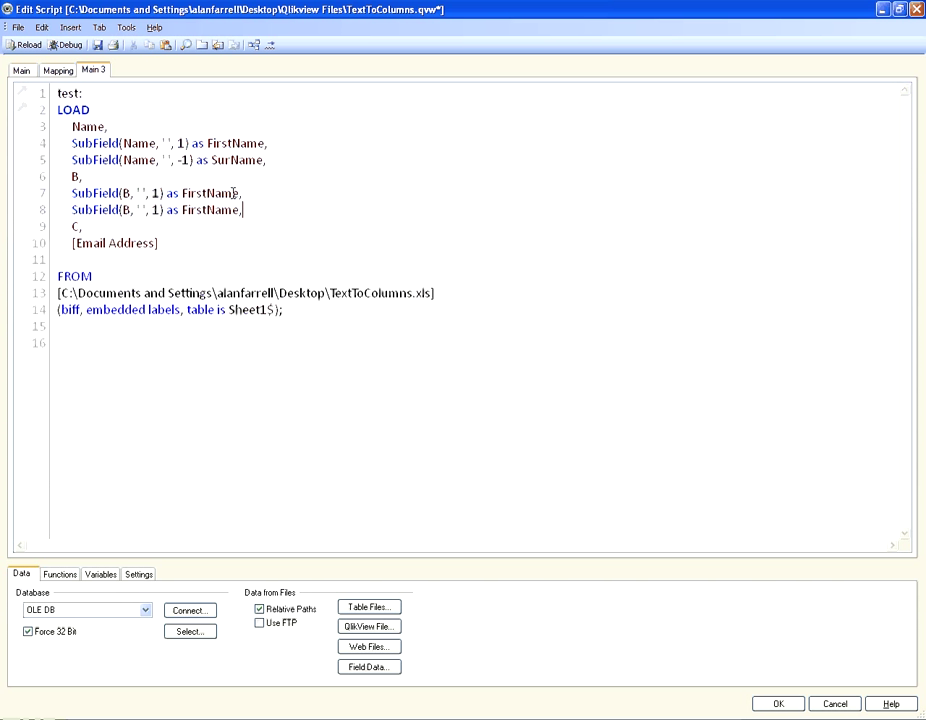
# Step: Rename the alias of the first B SubField expression to HairColor
pyautogui.moveTo(237, 192); pyautogui.dragTo(182, 192)
pyautogui.write('HAIRcOLOURh')
pyautogui.press('End')
pyautogui.press('BackSpace')
pyautogui.press('BackSpace')
pyautogui.press('BackSpace')
pyautogui.press('BackSpace')
pyautogui.press('BackSpace')
pyautogui.press('BackSpace')
pyautogui.press('BackSpace')
pyautogui.press('BackSpace')
pyautogui.press('BackSpace')
pyautogui.press('BackSpace')
pyautogui.press('BackSpace')
pyautogui.write('HairColor,')
# Step: Rename the alias of the second B SubField expression to EyeColor
pyautogui.moveTo(240, 210); pyautogui.dragTo(187, 223)
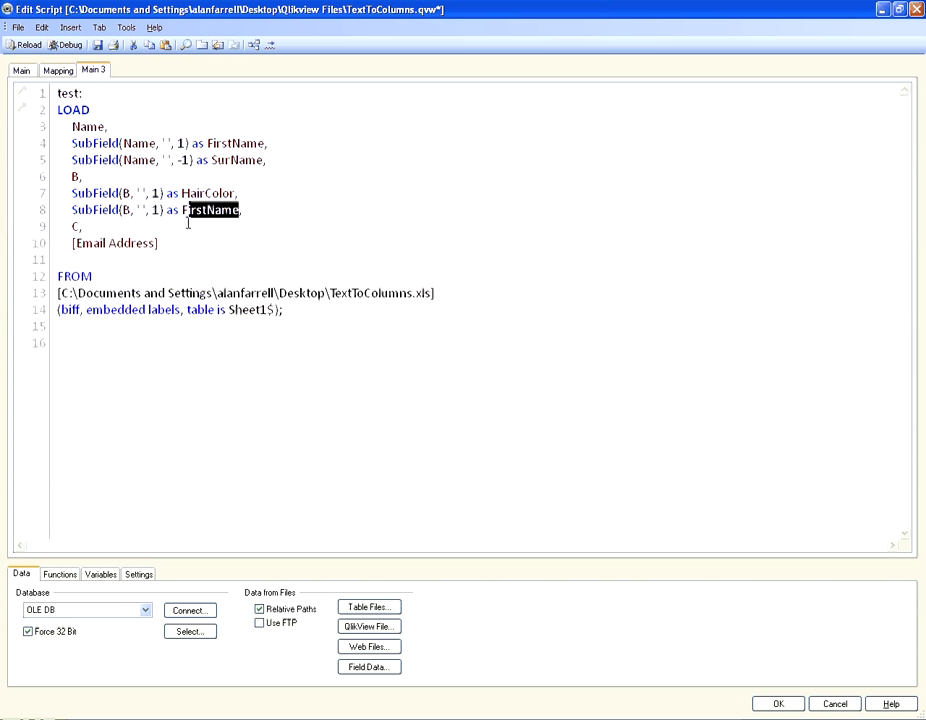
pyautogui.press('BackSpace')
pyautogui.write('EyeColor')
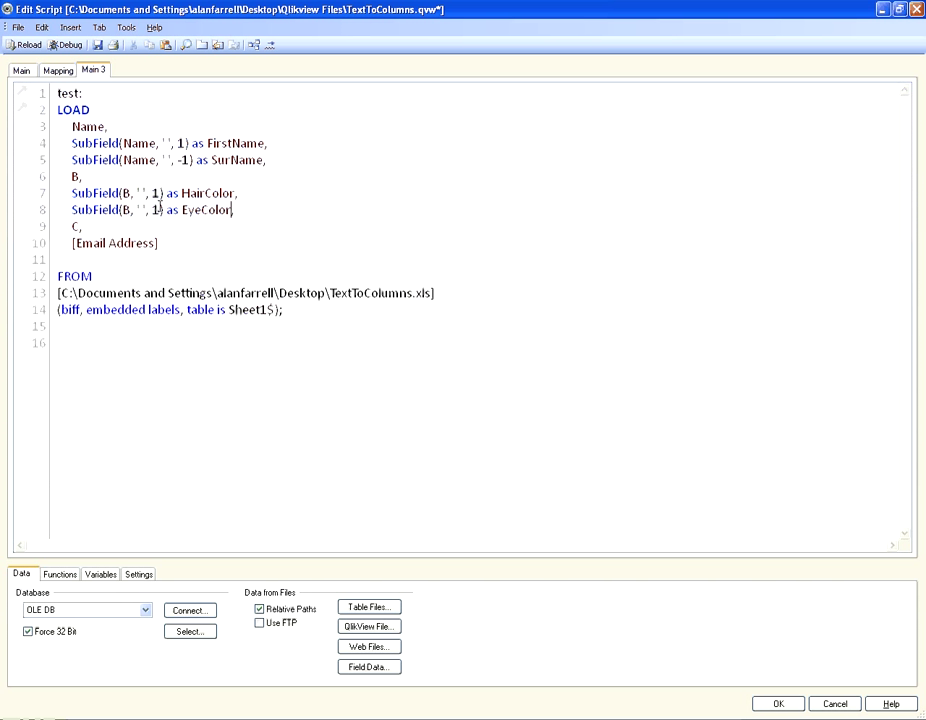
# Step: Change the delimiter to '/' in the HairColor and EyeColor SubField expressions
pyautogui.click(143, 192)
pyautogui.press('BackSpace')
pyautogui.write('/')
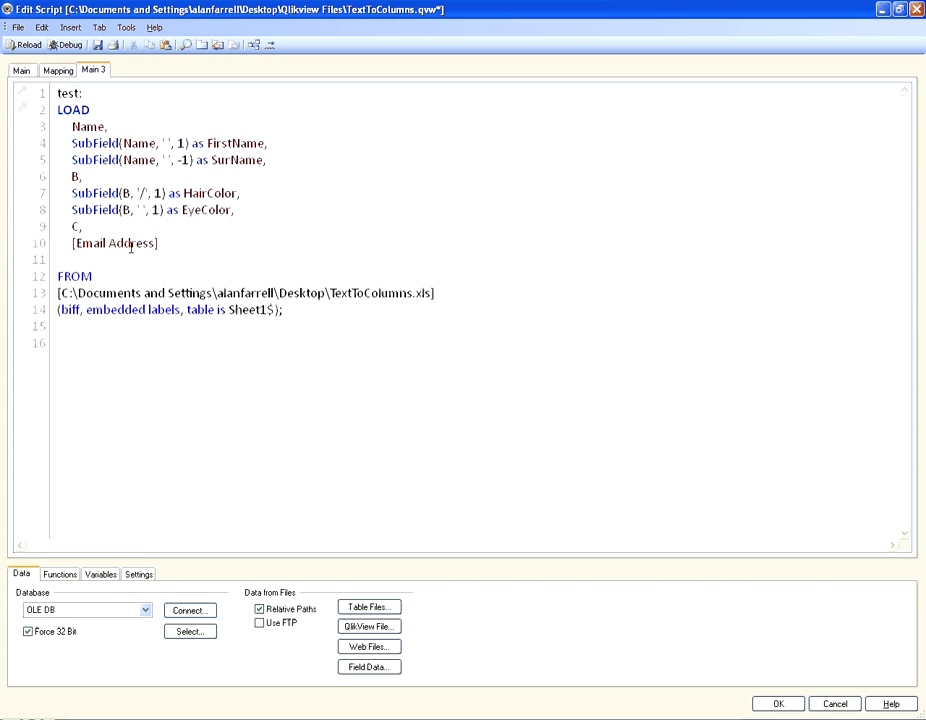
pyautogui.click(143, 210)
pyautogui.press('BackSpace')
pyautogui.write('/')
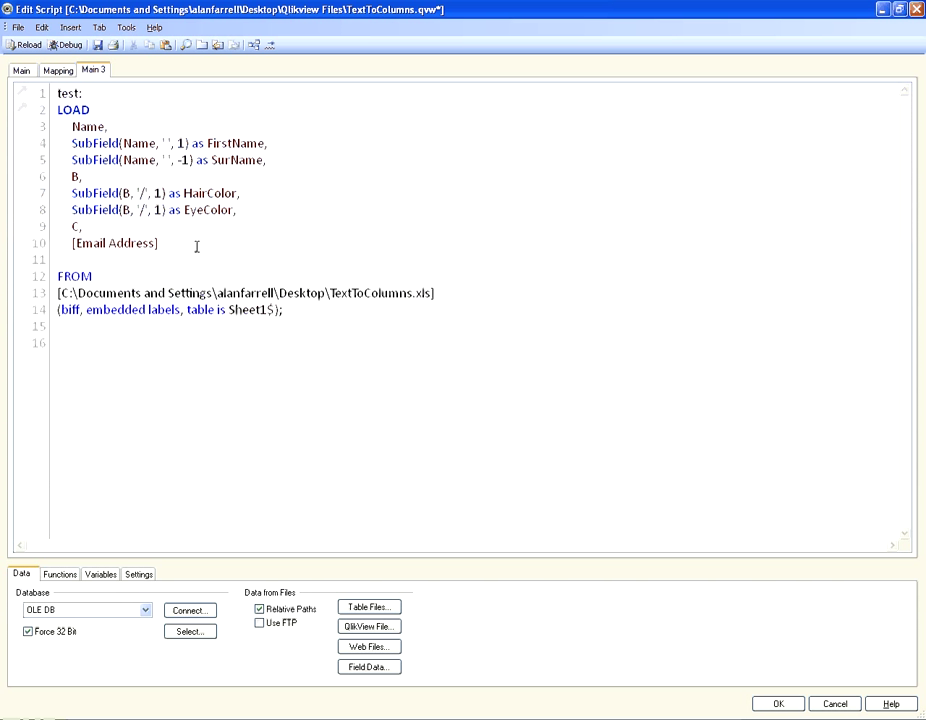
# Step: Set the field number in the EyeColor SubField expression to -1
pyautogui.moveTo(71, 210); pyautogui.dragTo(244, 210)
pyautogui.click(238, 210)
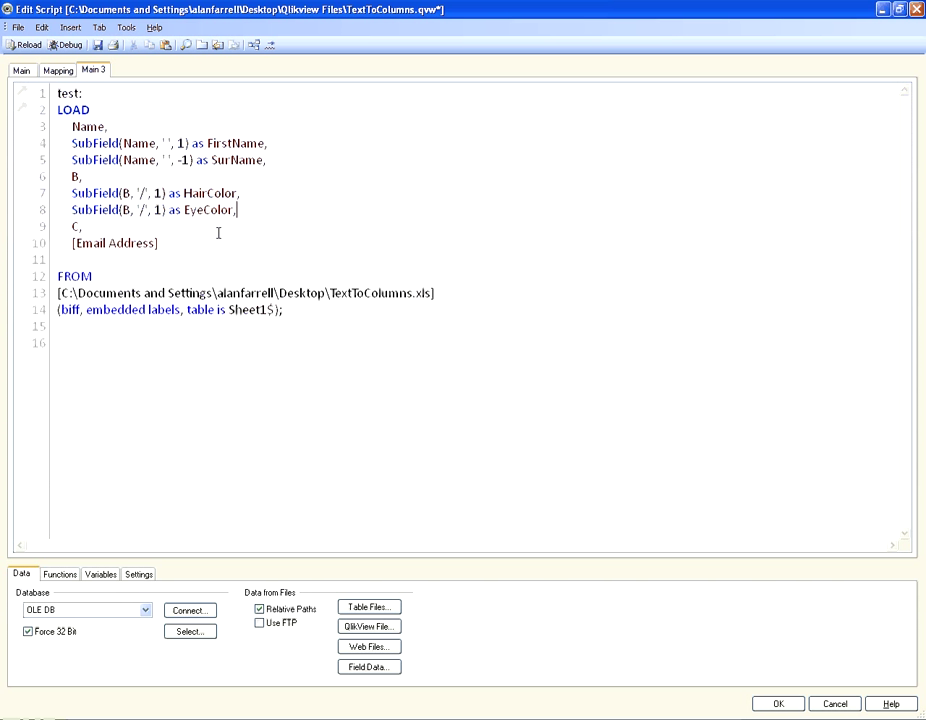
pyautogui.click(150, 210)
pyautogui.write('-')
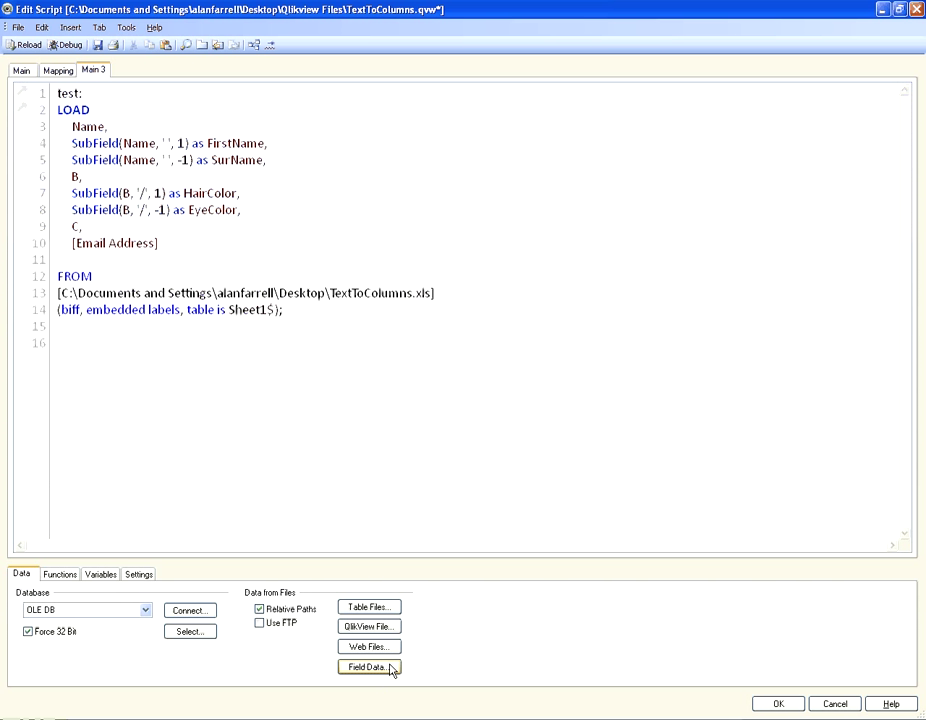
# Step: Reload the script and move the B list box beside the Email Address list box
pyautogui.hotkey('ctrl', 'r')
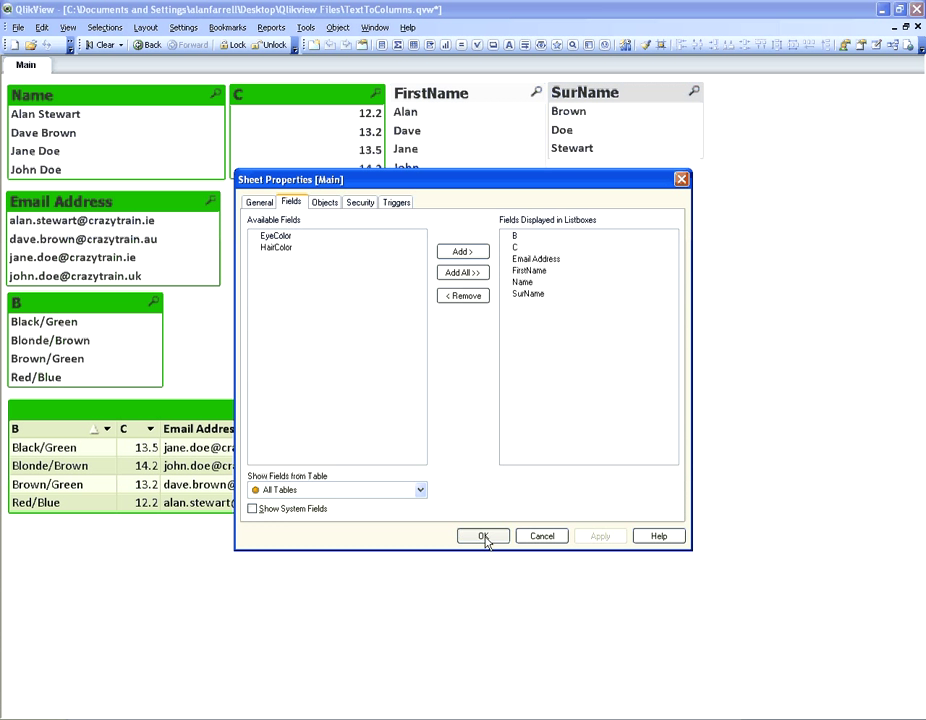
pyautogui.click(486, 538)
pyautogui.moveTo(108, 306); pyautogui.dragTo(329, 204)
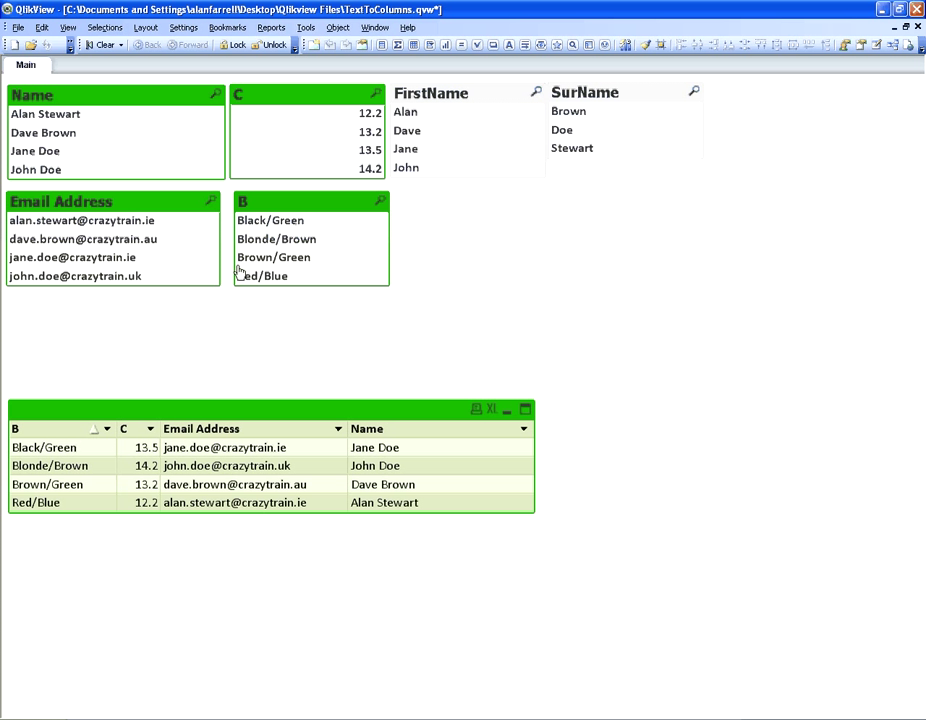
# Step: Add a list box for the HairColor field and place it beside the B list box
pyautogui.rightClick(444, 212)
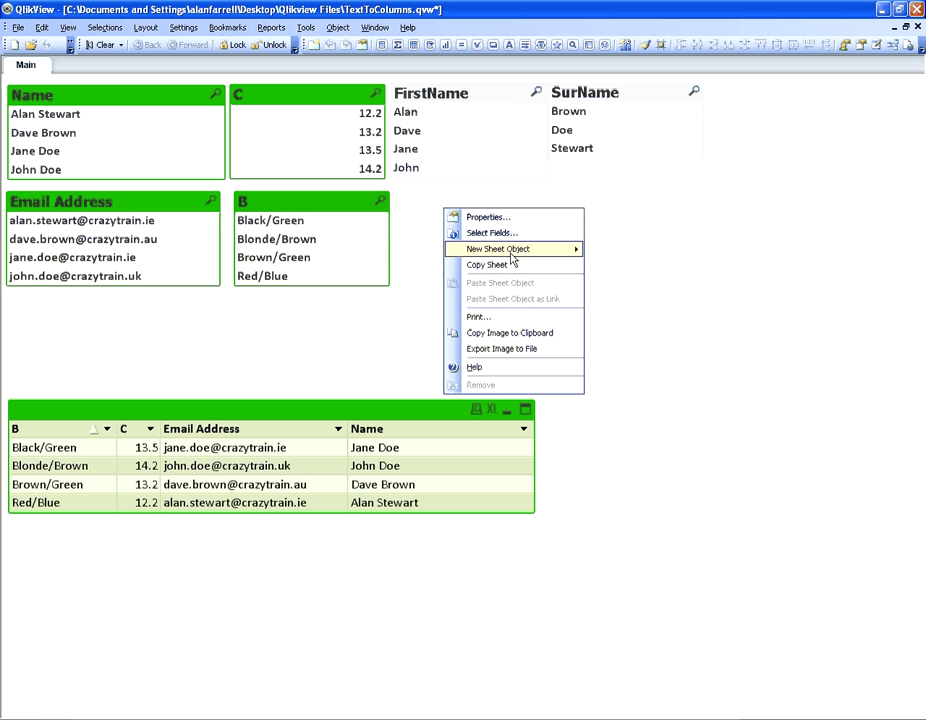
pyautogui.moveTo(515, 250)
pyautogui.click(611, 252)
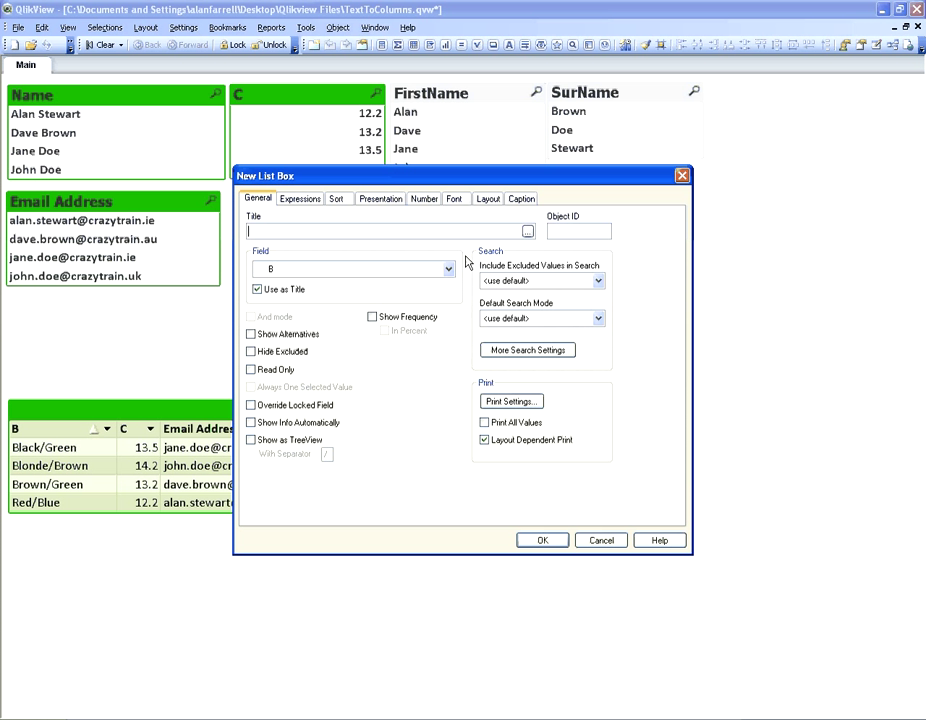
pyautogui.click(337, 269)
pyautogui.click(302, 344)
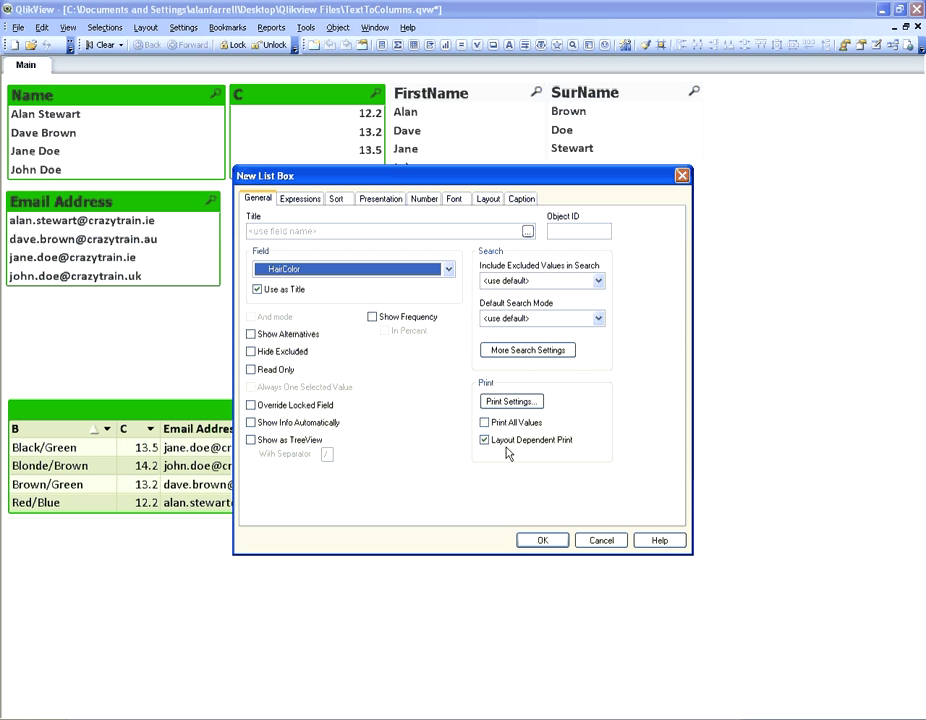
pyautogui.click(530, 538)
pyautogui.moveTo(260, 250); pyautogui.dragTo(491, 195)
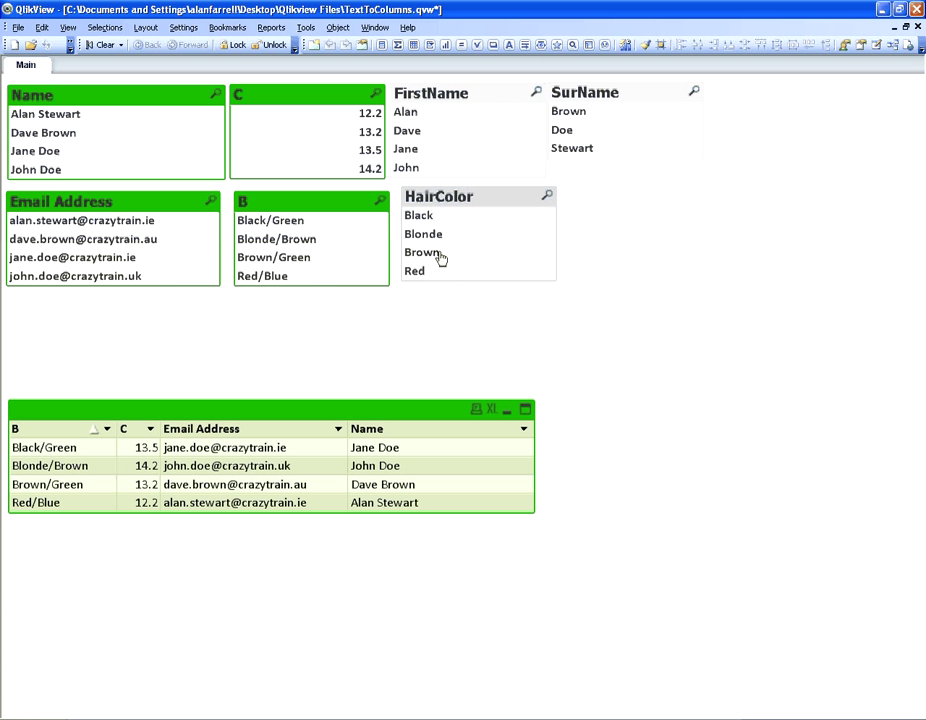
# Step: Add a list box for the EyeColor field beside the HairColor list box and select Blue in it
pyautogui.rightClick(605, 200)
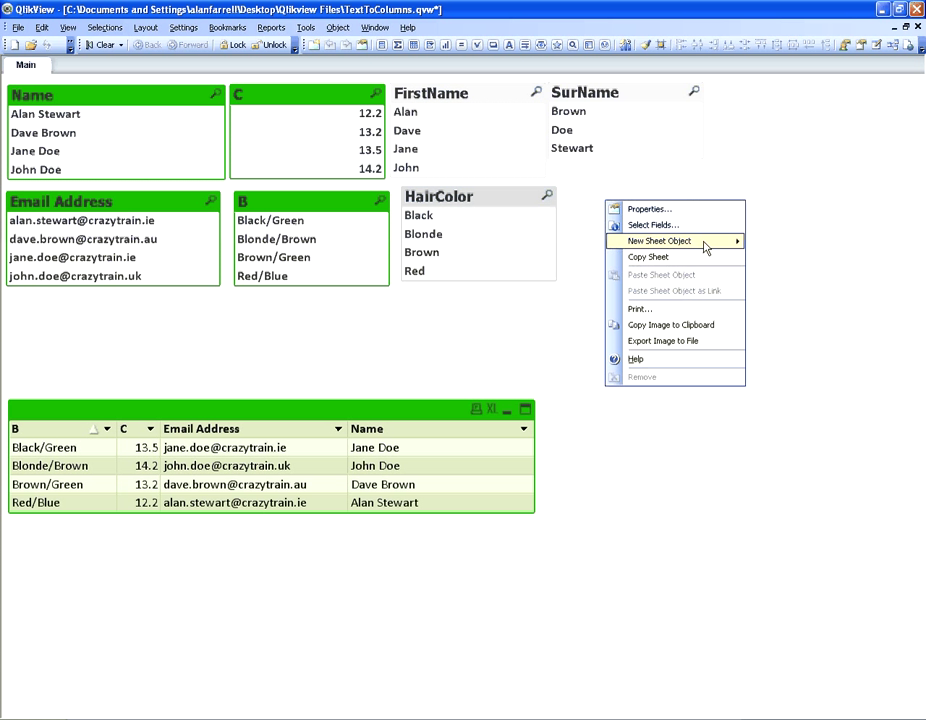
pyautogui.click(678, 242)
pyautogui.click(752, 184)
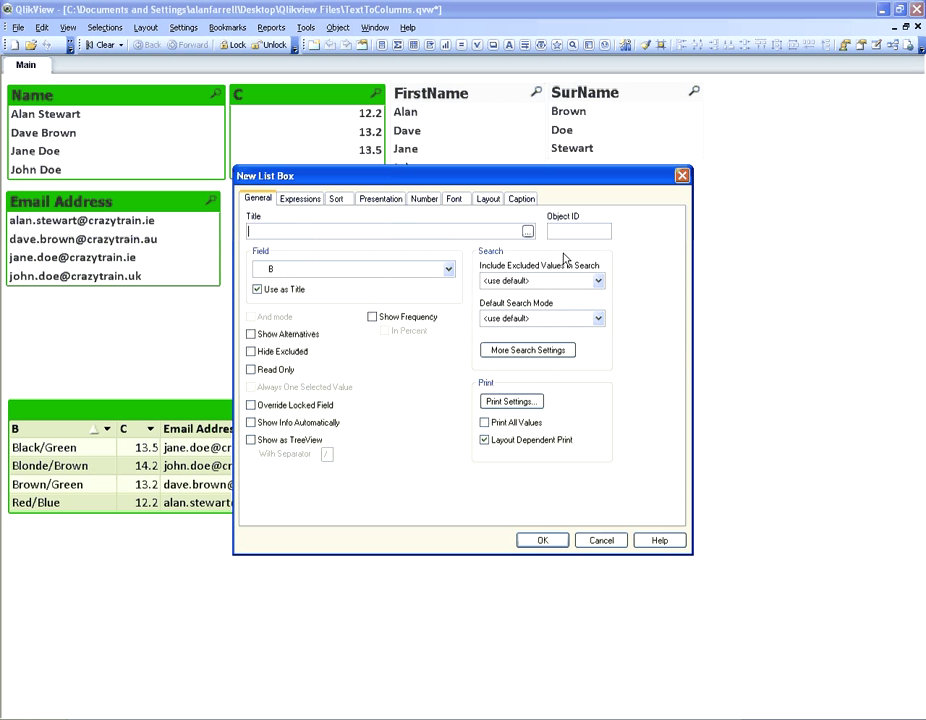
pyautogui.click(331, 270)
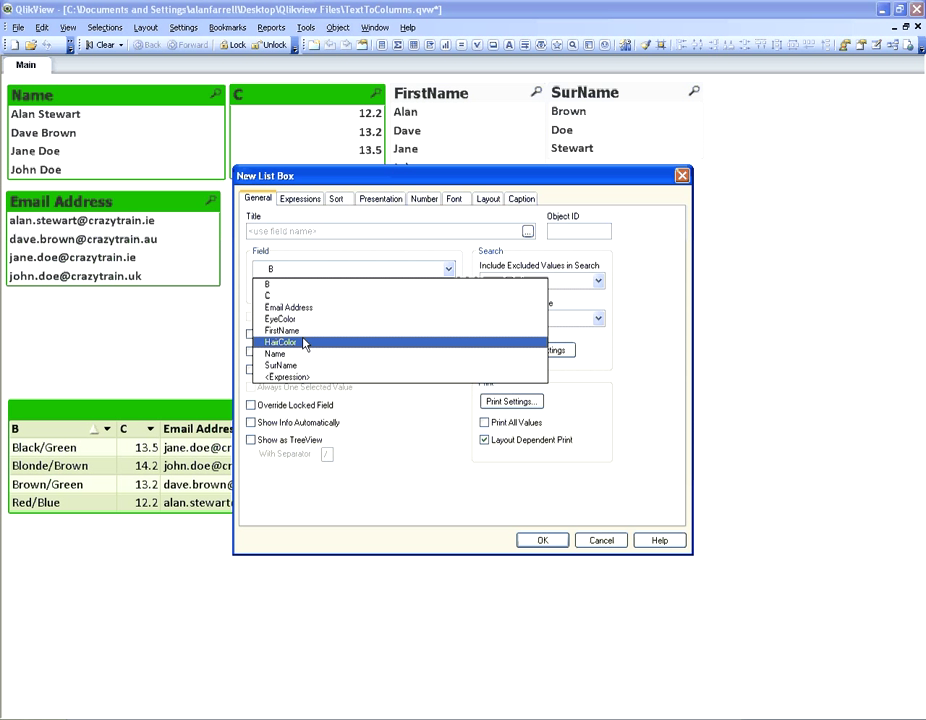
pyautogui.click(300, 316)
pyautogui.click(541, 539)
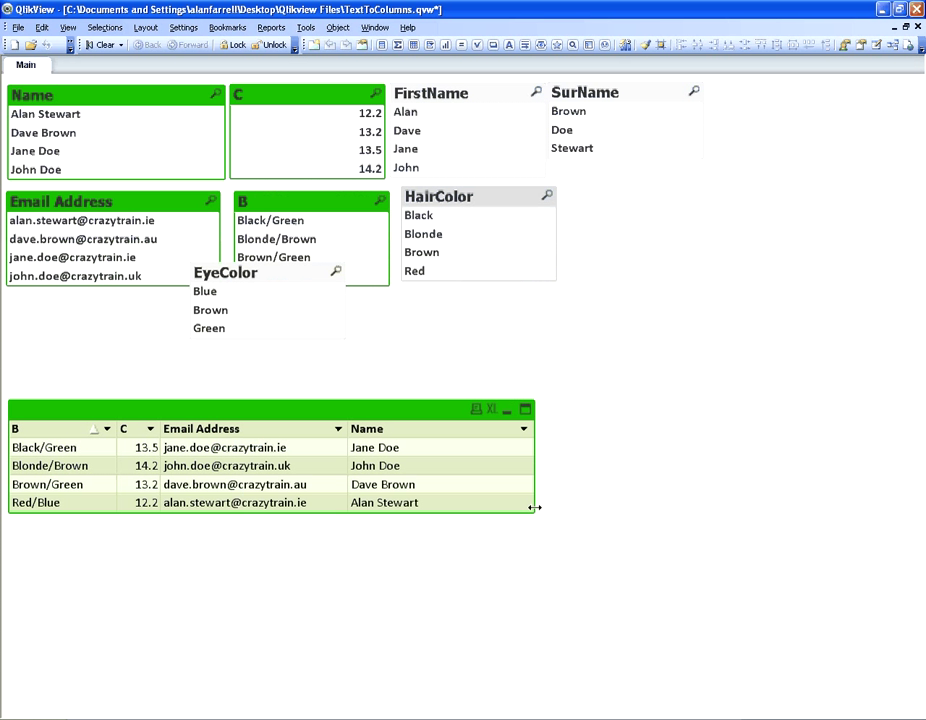
pyautogui.moveTo(327, 281); pyautogui.dragTo(633, 211)
pyautogui.click(606, 221)
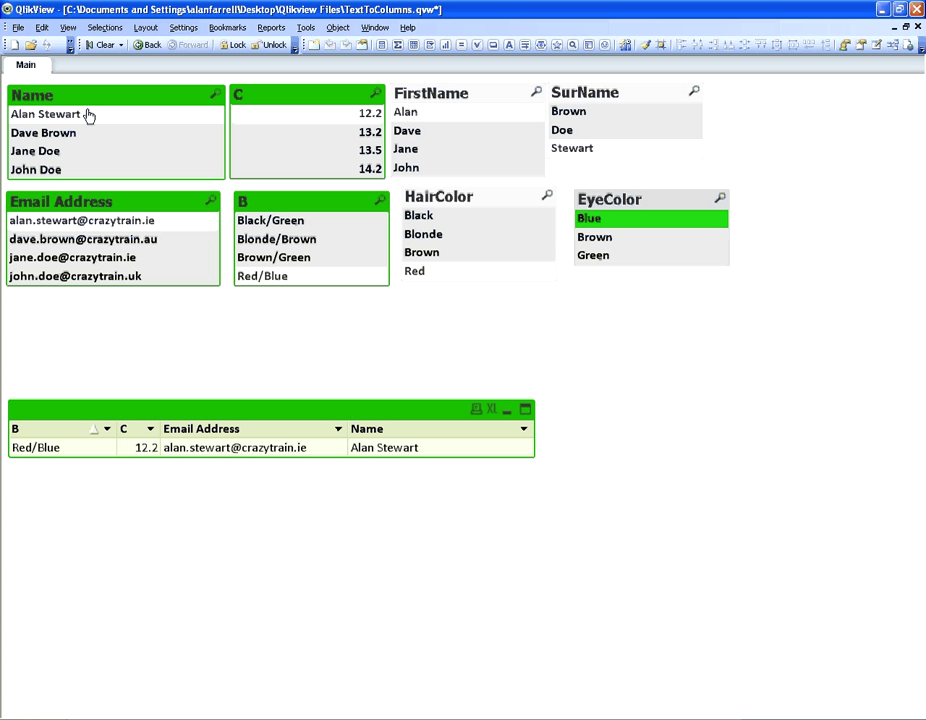
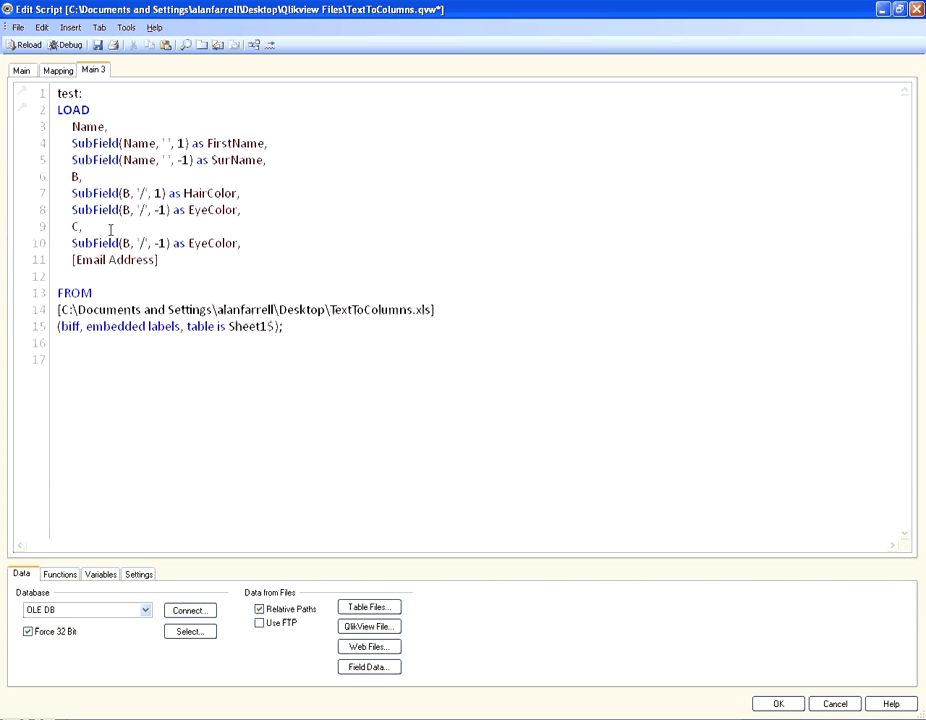
# Step: In the copied SubField line below the C field, set the source field to C and the delimiter to '.'
pyautogui.click(132, 243)
pyautogui.press('BackSpace')
pyautogui.write('C')
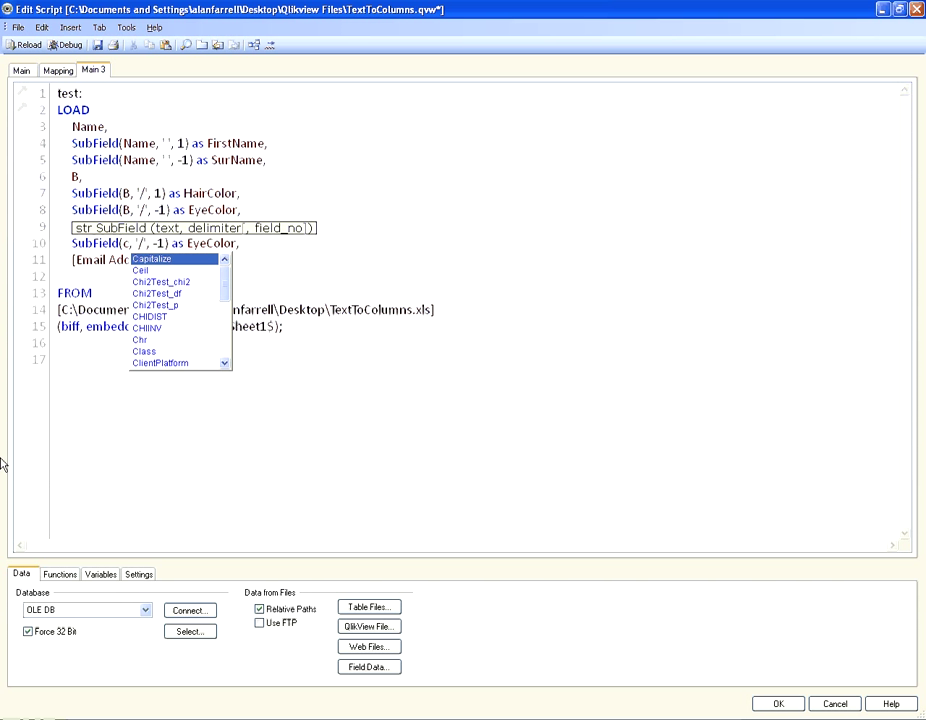
pyautogui.press('BackSpace')
pyautogui.write('C')
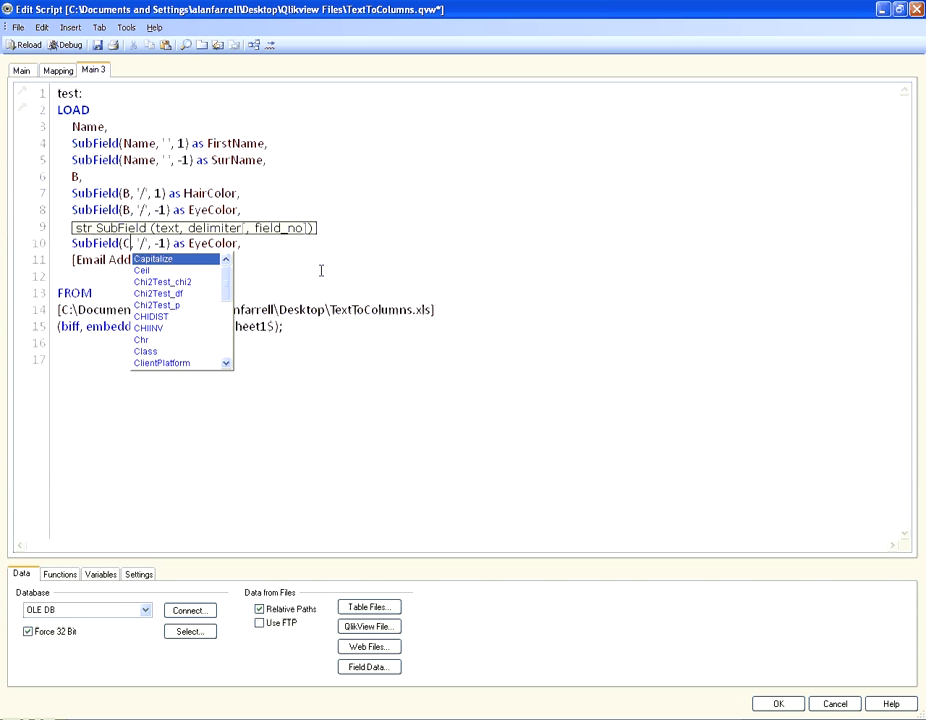
pyautogui.click(140, 243)
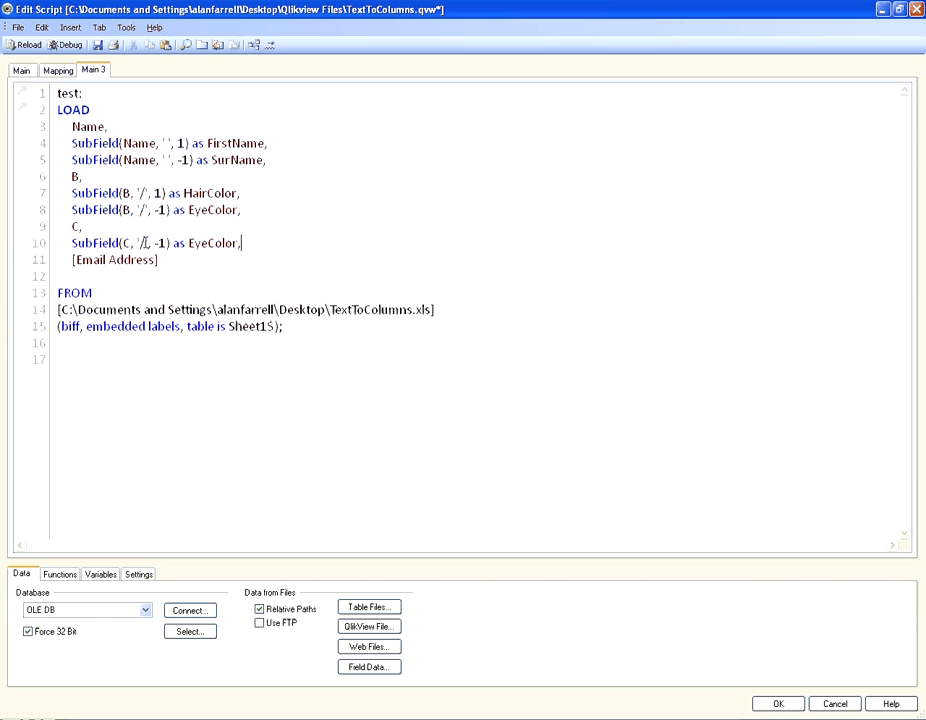
pyautogui.press('BackSpace')
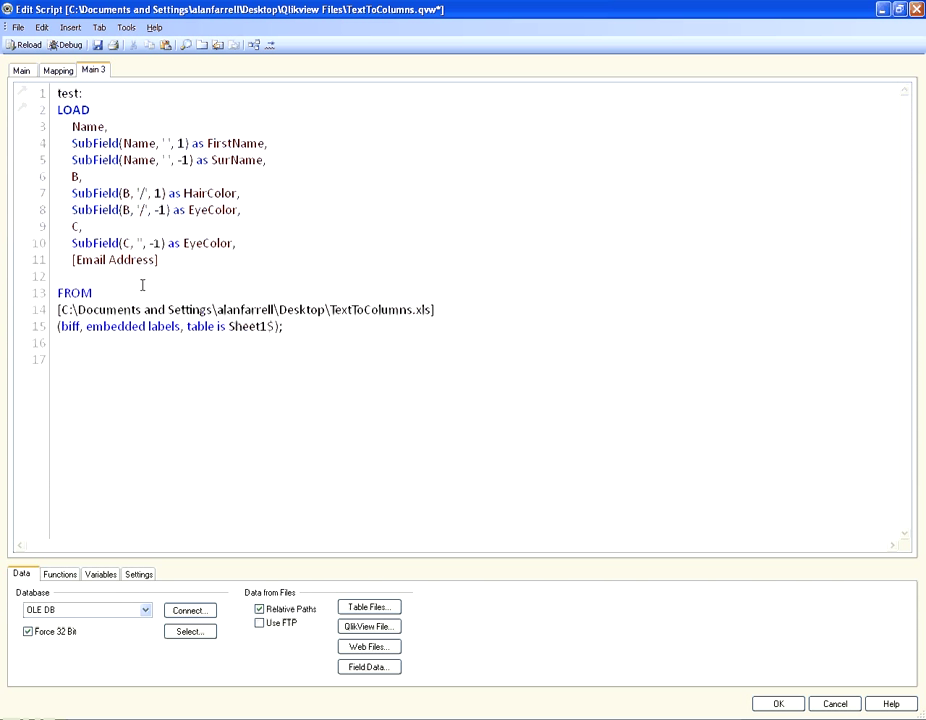
pyautogui.write('.')
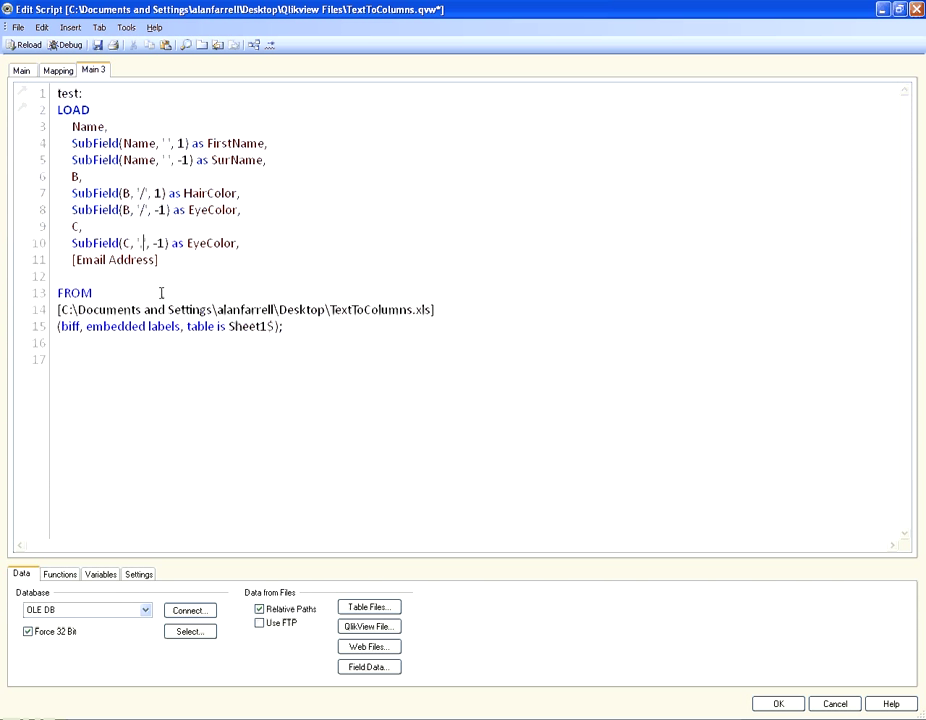
# Step: Rename the alias of the C SubField expression to TNumber
pyautogui.moveTo(236, 243); pyautogui.dragTo(187, 243)
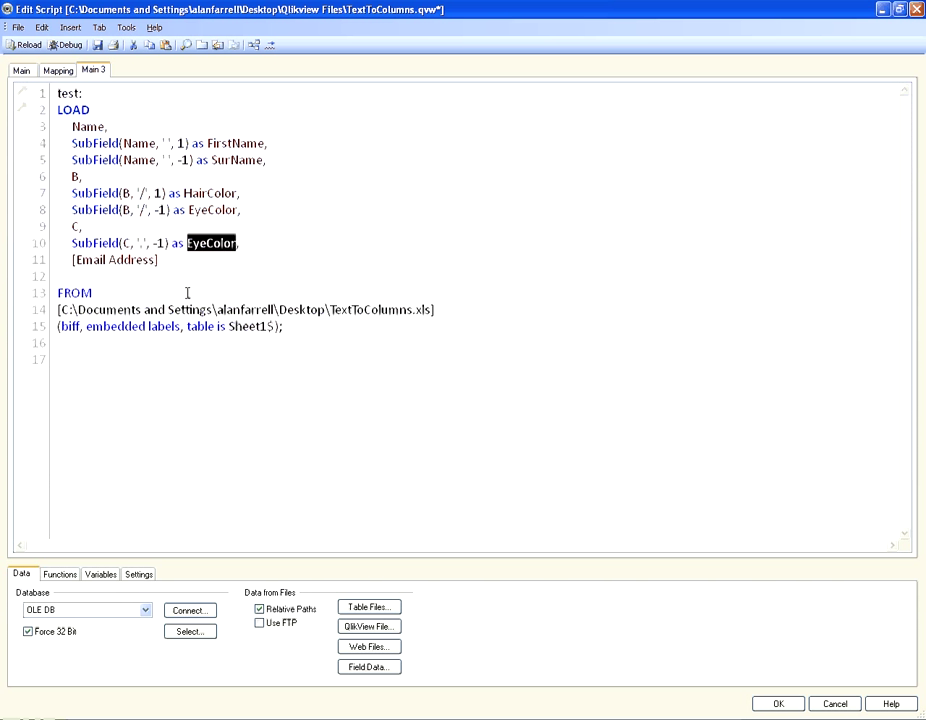
pyautogui.write('tEST')
pyautogui.write('nUMBER')
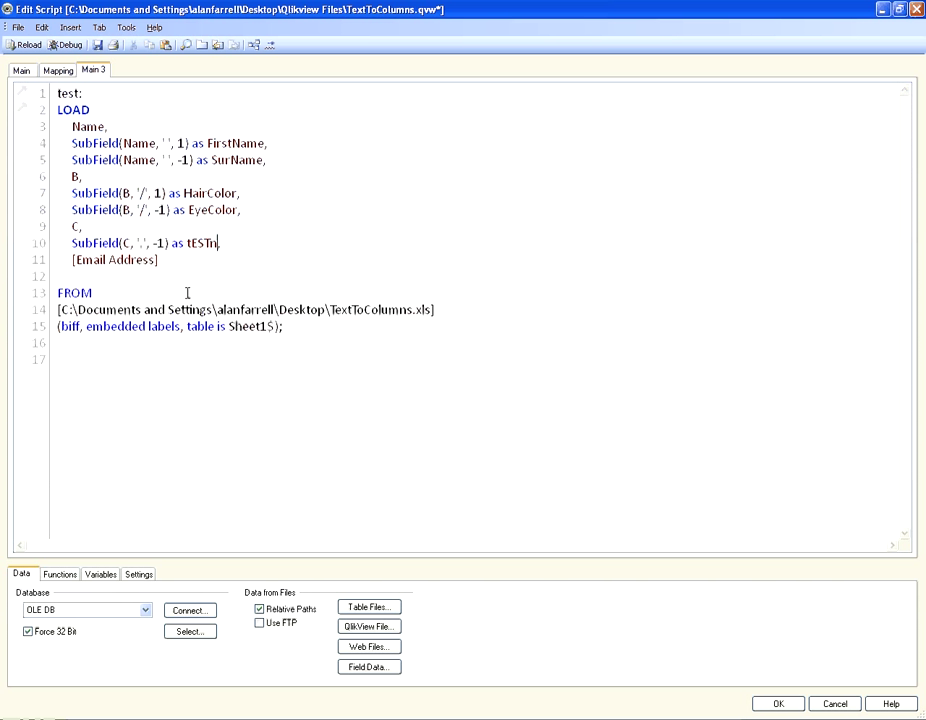
pyautogui.press('BackSpace')
pyautogui.press('BackSpace')
pyautogui.press('BackSpace')
pyautogui.press('BackSpace')
pyautogui.press('BackSpace')
pyautogui.press('BackSpace')
pyautogui.press('BackSpace')
pyautogui.press('BackSpace')
pyautogui.press('BackSpace')
pyautogui.press('BackSpace')
pyautogui.write('TNum,ber')
# Step: Reload the script and move the C list box below the HairColor list box
pyautogui.hotkey('ctrl', 'r')
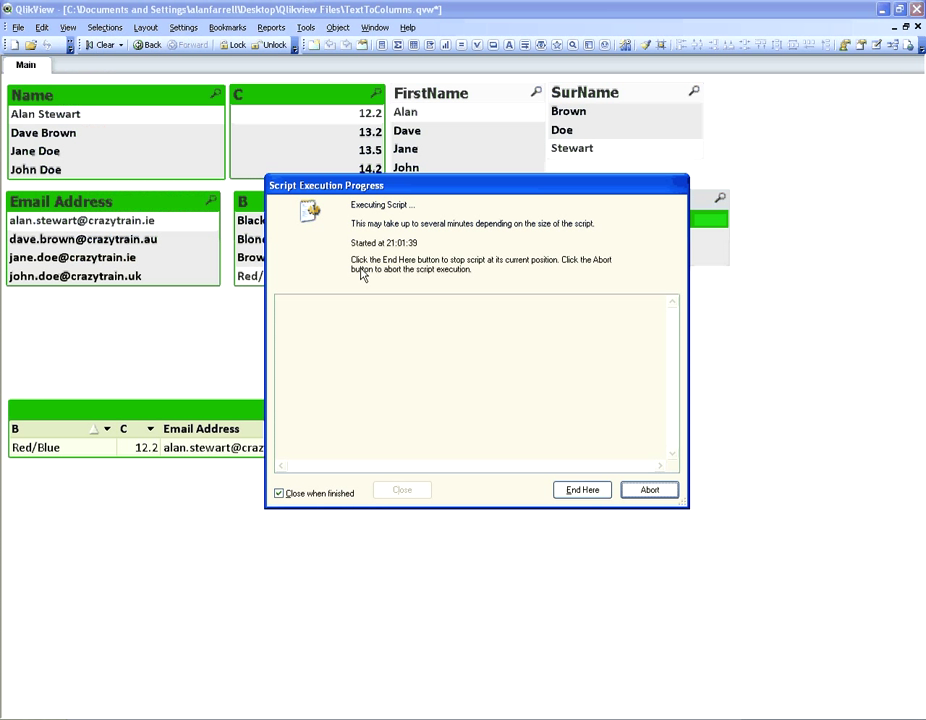
pyautogui.click(479, 535)
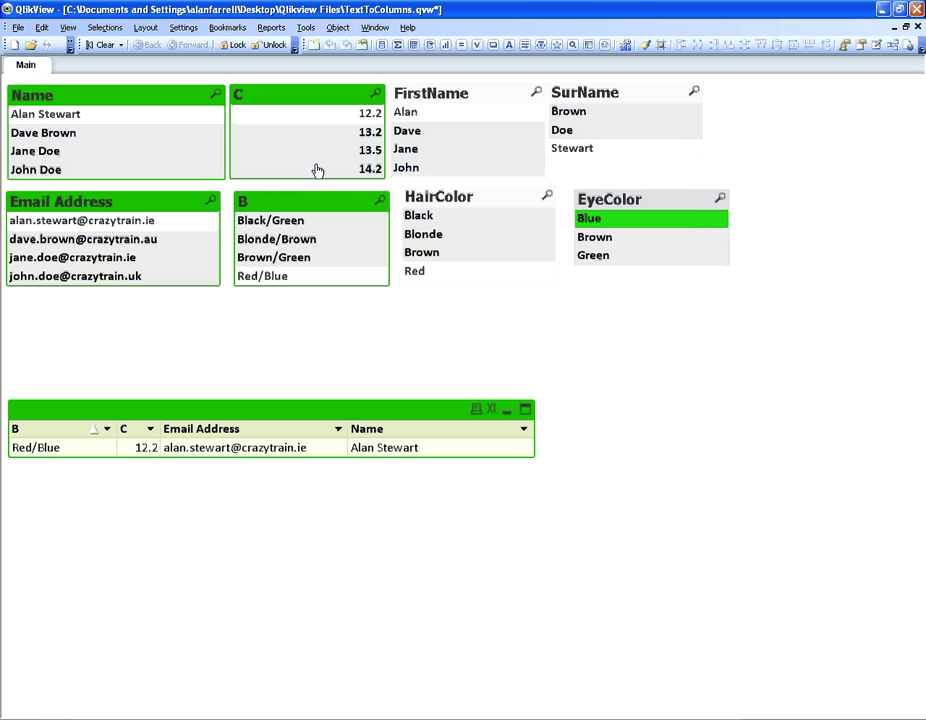
pyautogui.moveTo(310, 93); pyautogui.dragTo(481, 296)
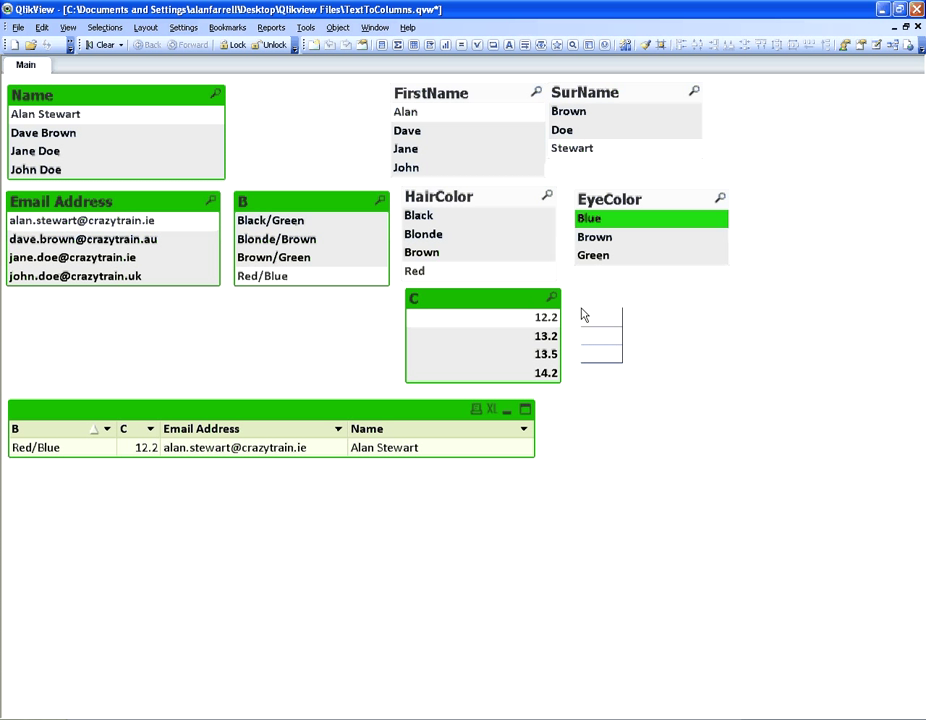
# Step: Add a list box for the TNumber field and place it beside the C list box, below EyeColor
pyautogui.rightClick(584, 316)
pyautogui.click(660, 348)
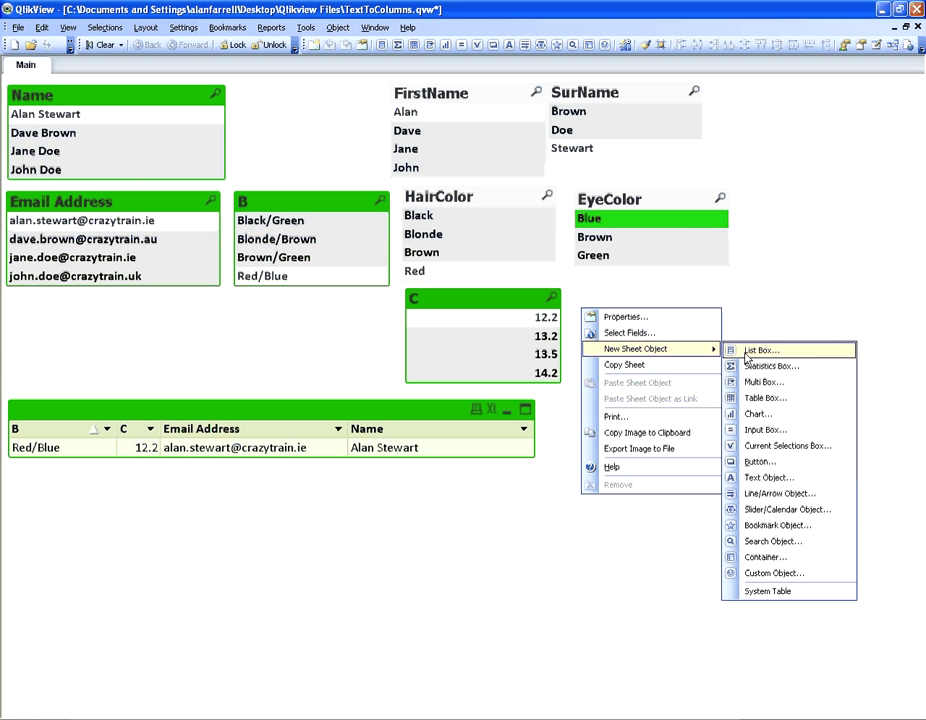
pyautogui.click(760, 350)
pyautogui.click(355, 278)
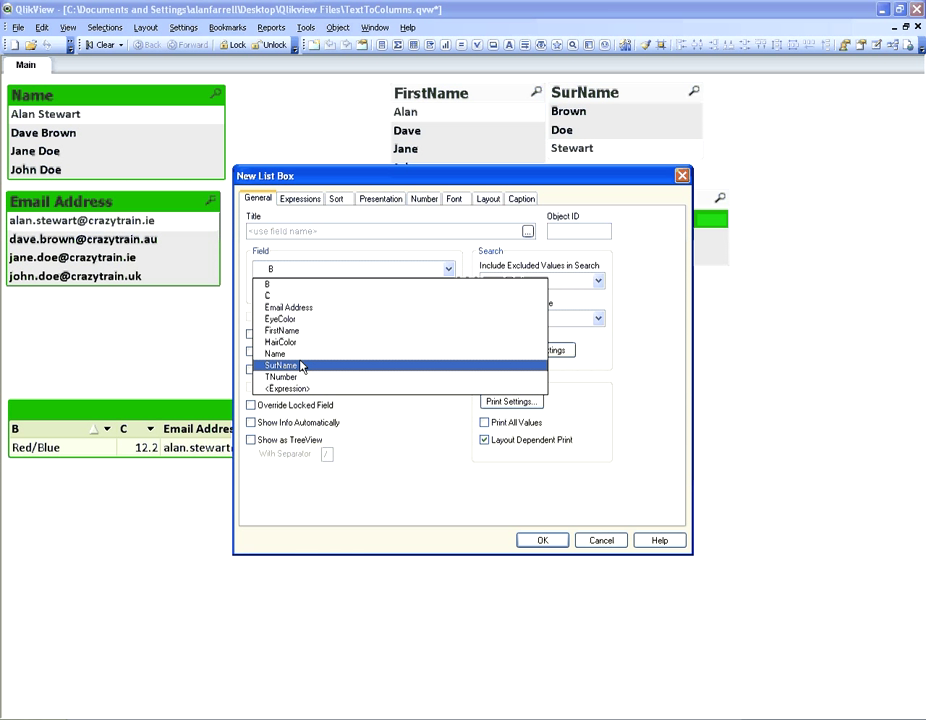
pyautogui.click(340, 375)
pyautogui.click(530, 541)
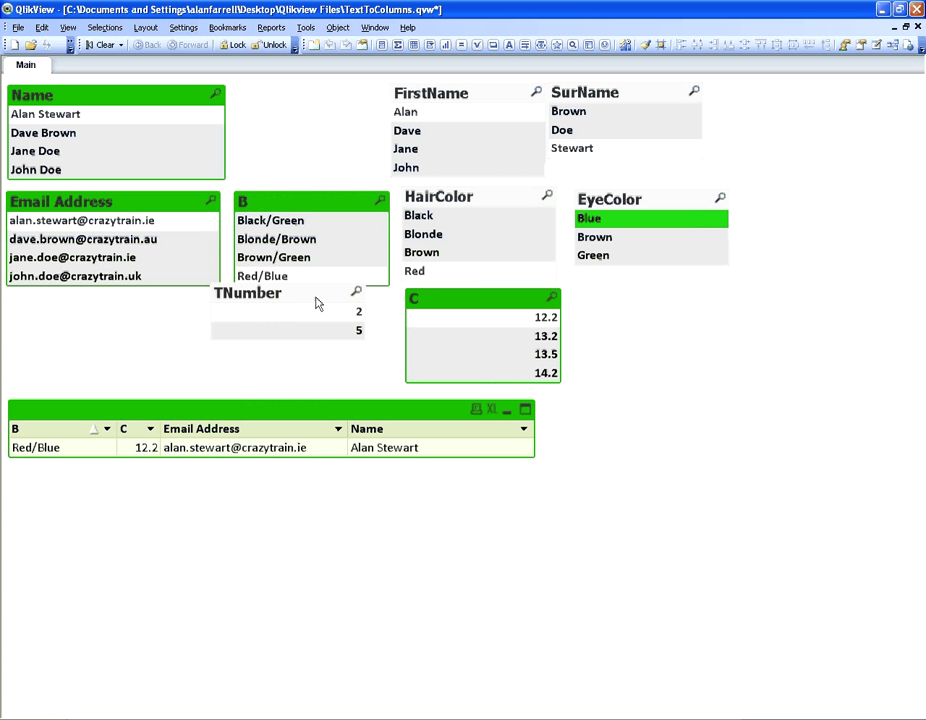
pyautogui.moveTo(317, 303); pyautogui.dragTo(657, 300)
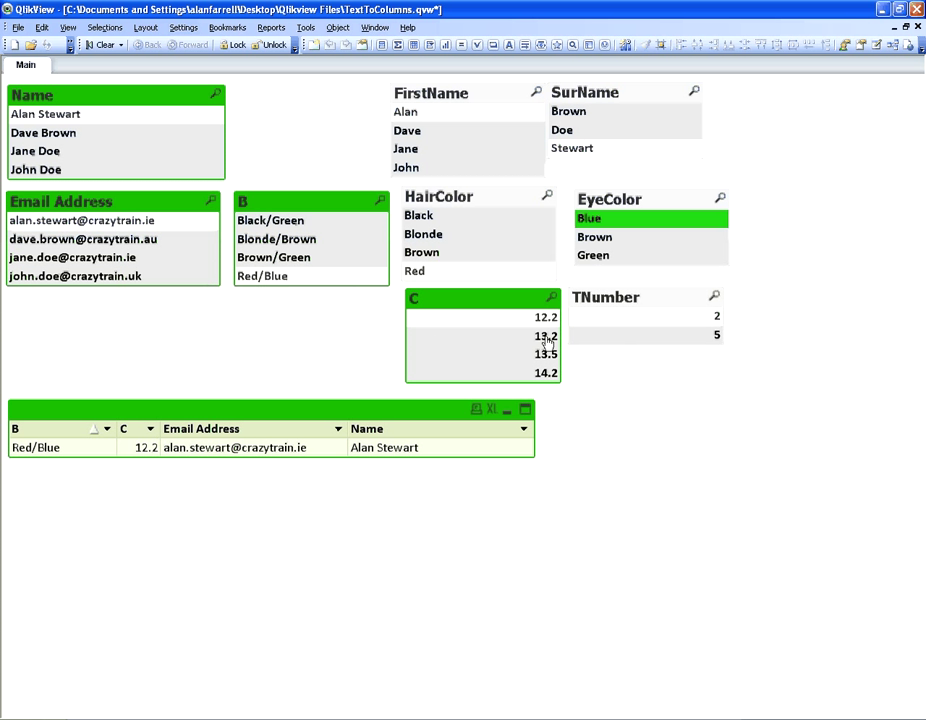
# Step: Filter the records by TNumber, trying the values 2 and 5 and leaving 2 selected
pyautogui.click(701, 320)
pyautogui.click(674, 335)
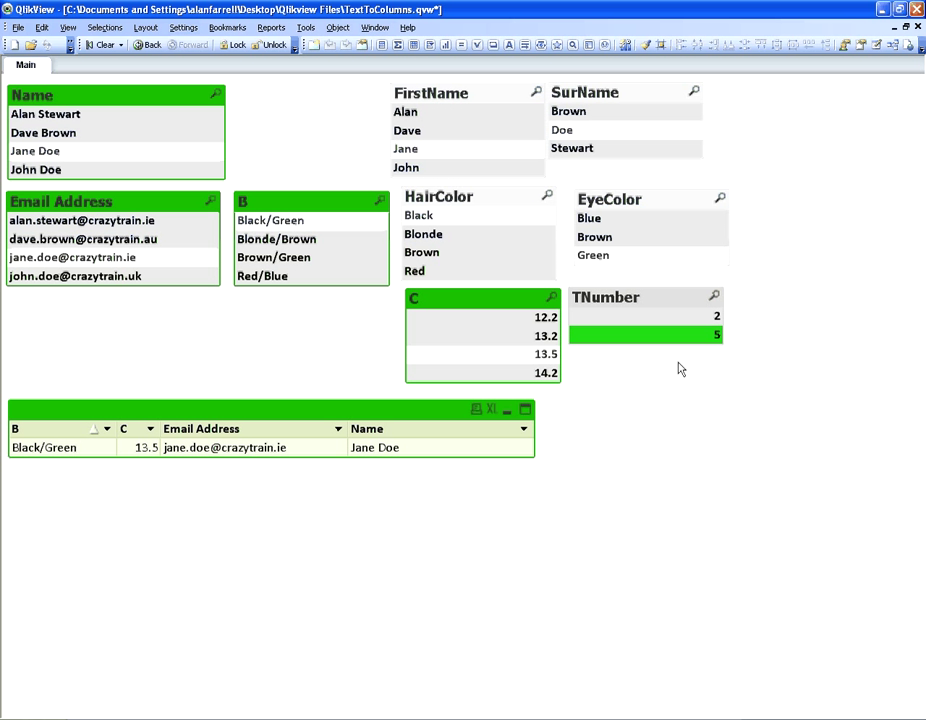
pyautogui.click(616, 318)
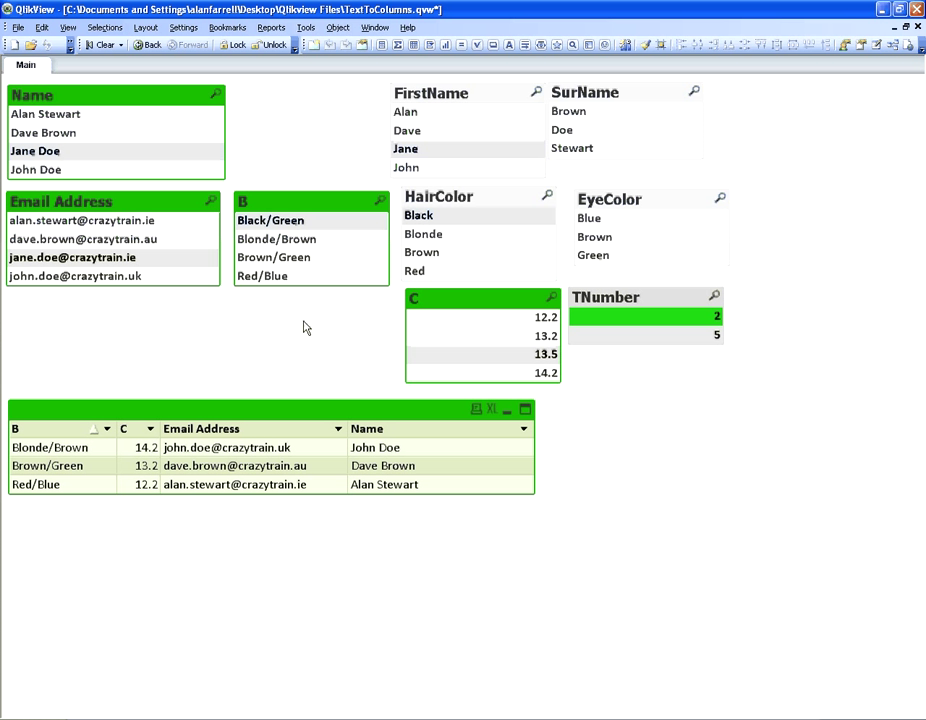
# Step: Open the load script to review the SubField expressions for Name, B and C
pyautogui.hotkey('ctrl', 'e')
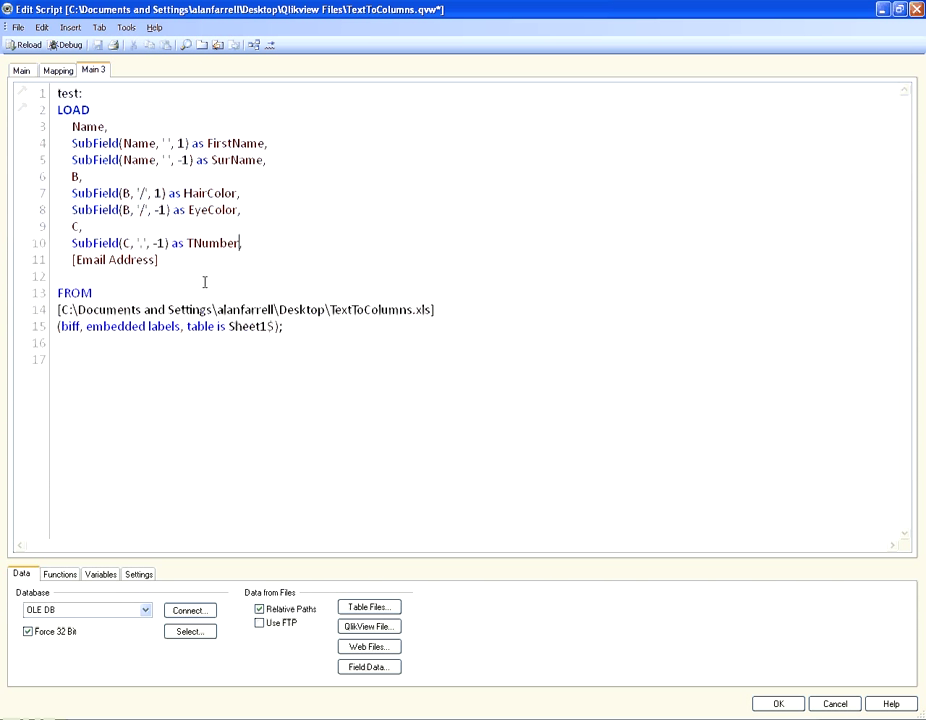
pyautogui.press('BackSpace')
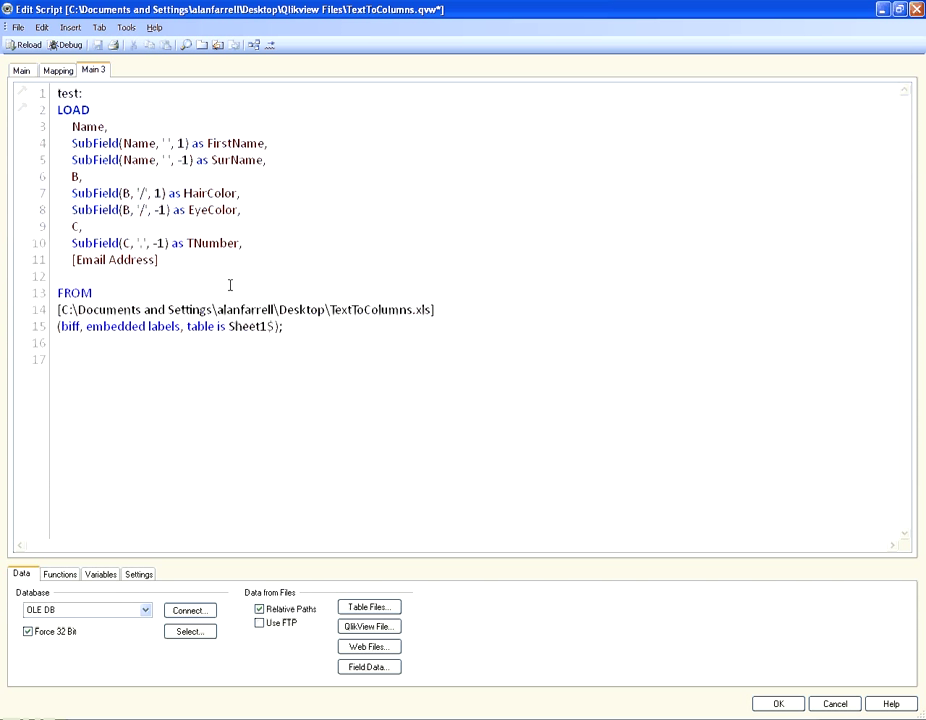